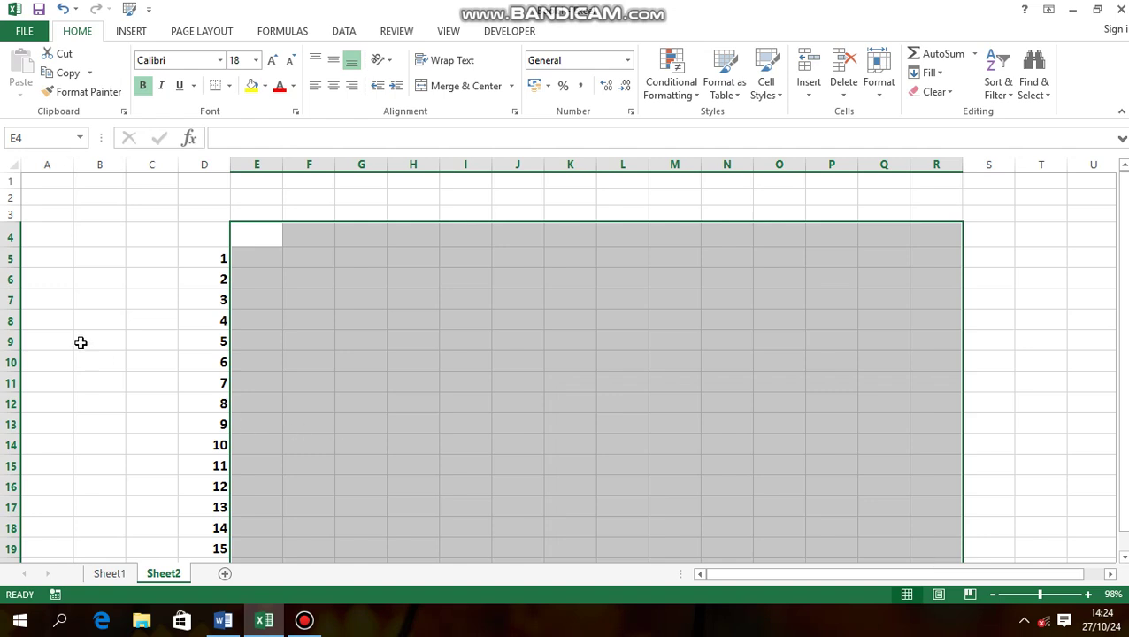
# Delete the old numbers 1–15 from D5:D19 so Sheet2 is blank
pyautogui.click(79, 343)
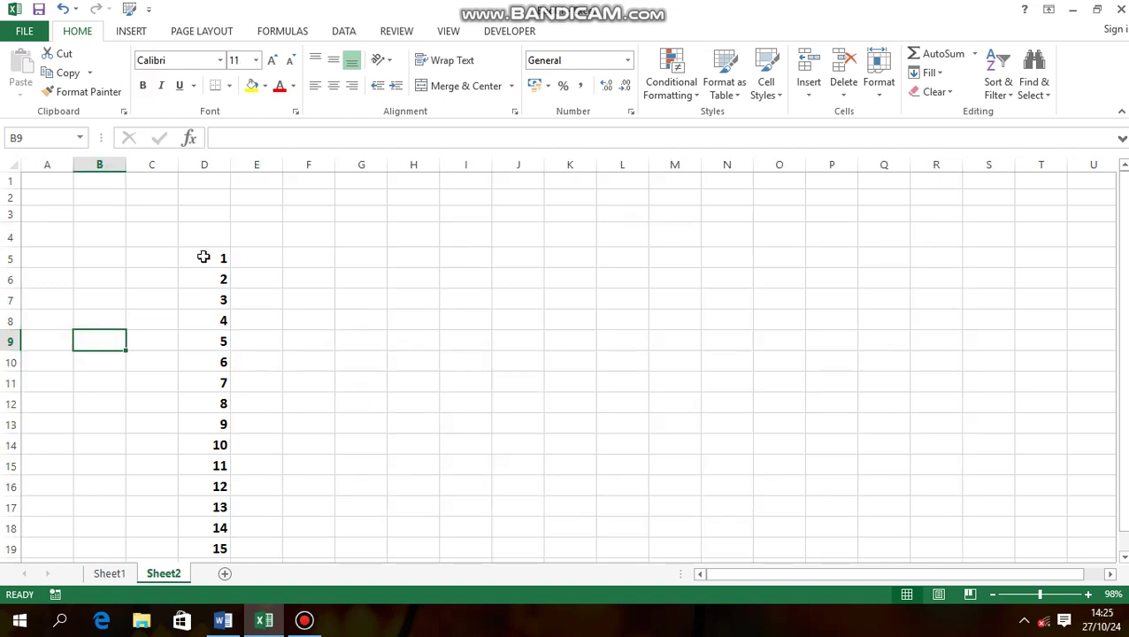
pyautogui.moveTo(203, 256); pyautogui.dragTo(207, 382)
pyautogui.scroll(3, 206, 382)
pyautogui.press('Delete')
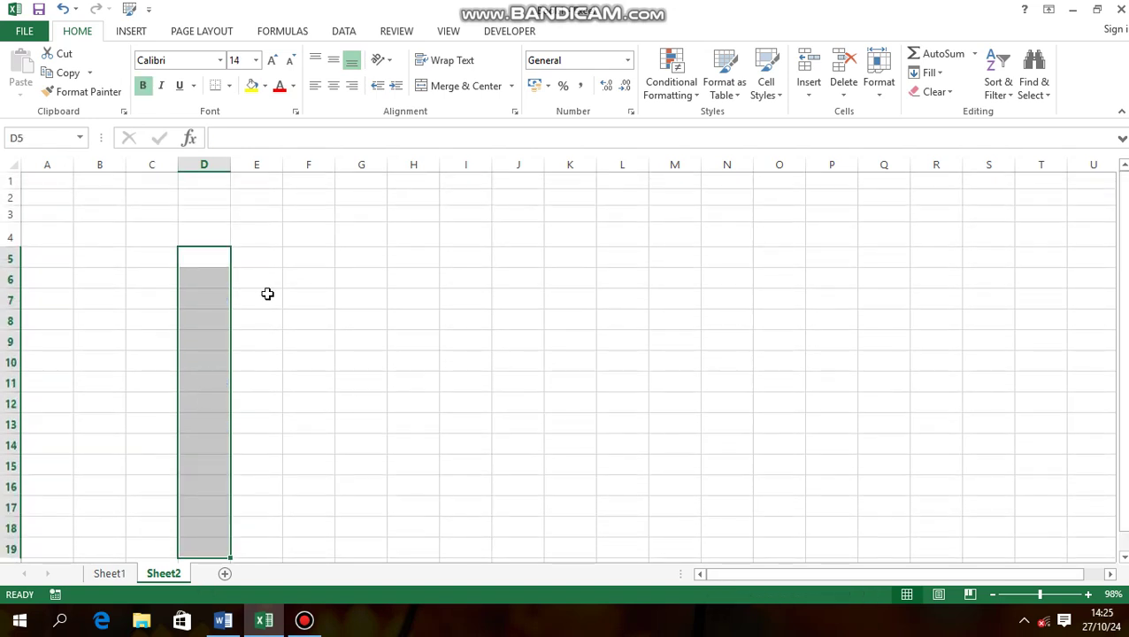
pyautogui.click(329, 261)
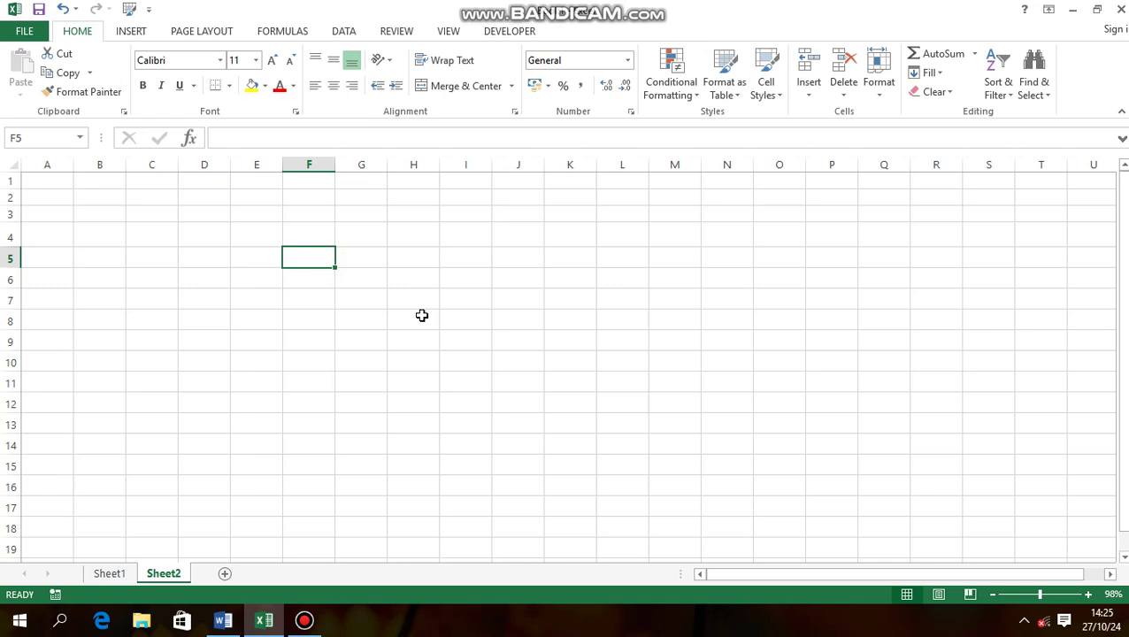
# Enter 1 and 2 in F5:G5 and extend the series across row 5 to 13
pyautogui.write('1')
pyautogui.press('Tab')
pyautogui.write('2')
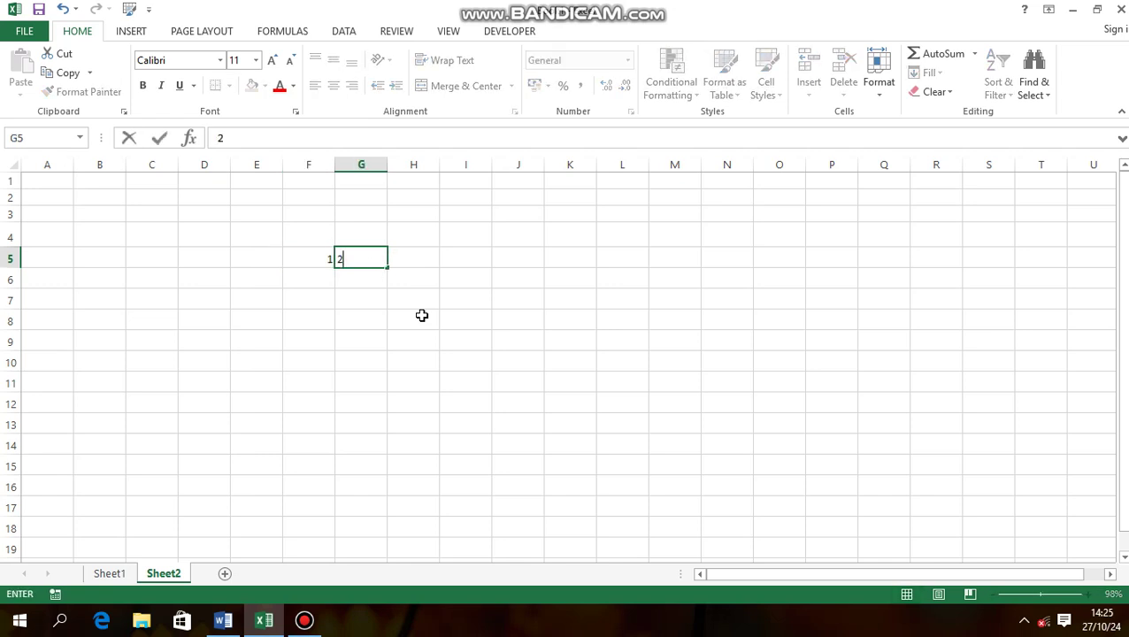
pyautogui.press('Tab')
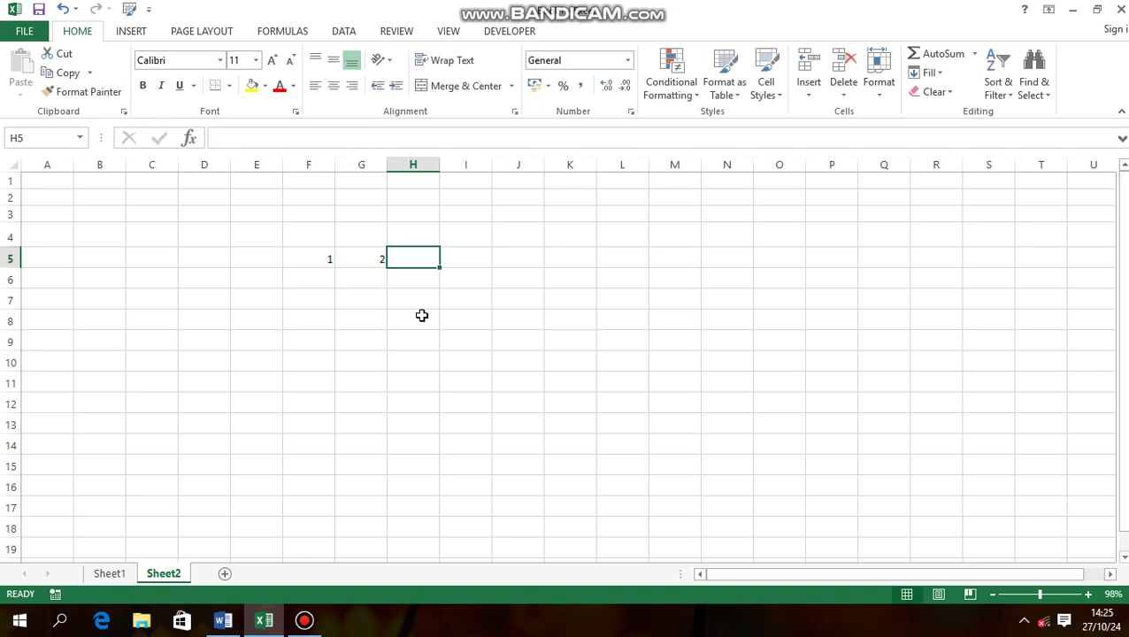
pyautogui.click(298, 272)
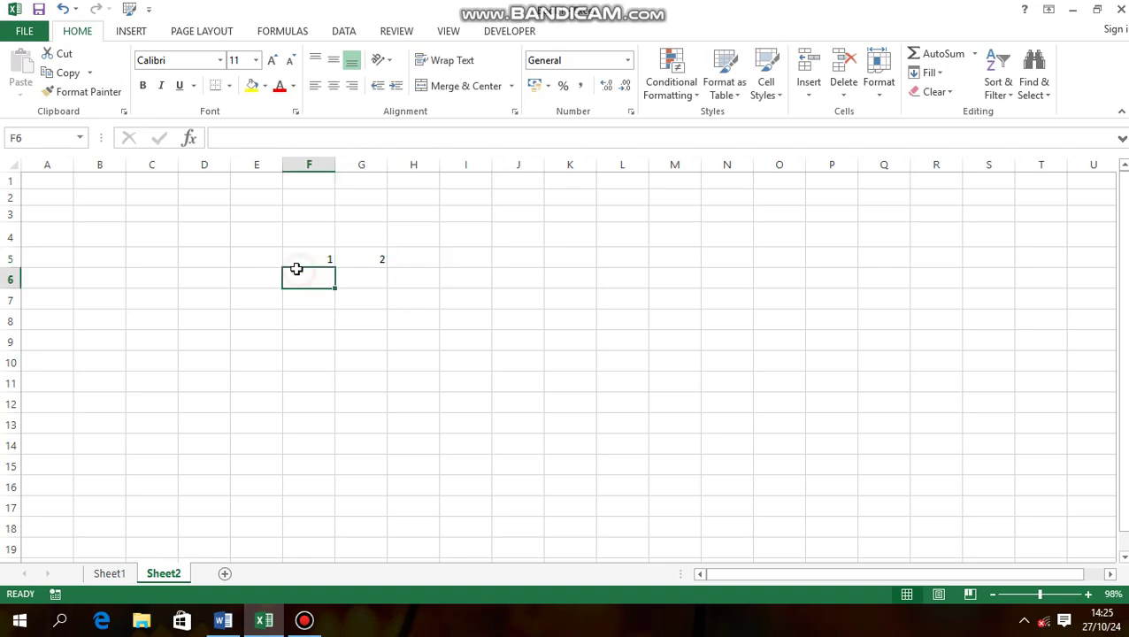
pyautogui.click(320, 245)
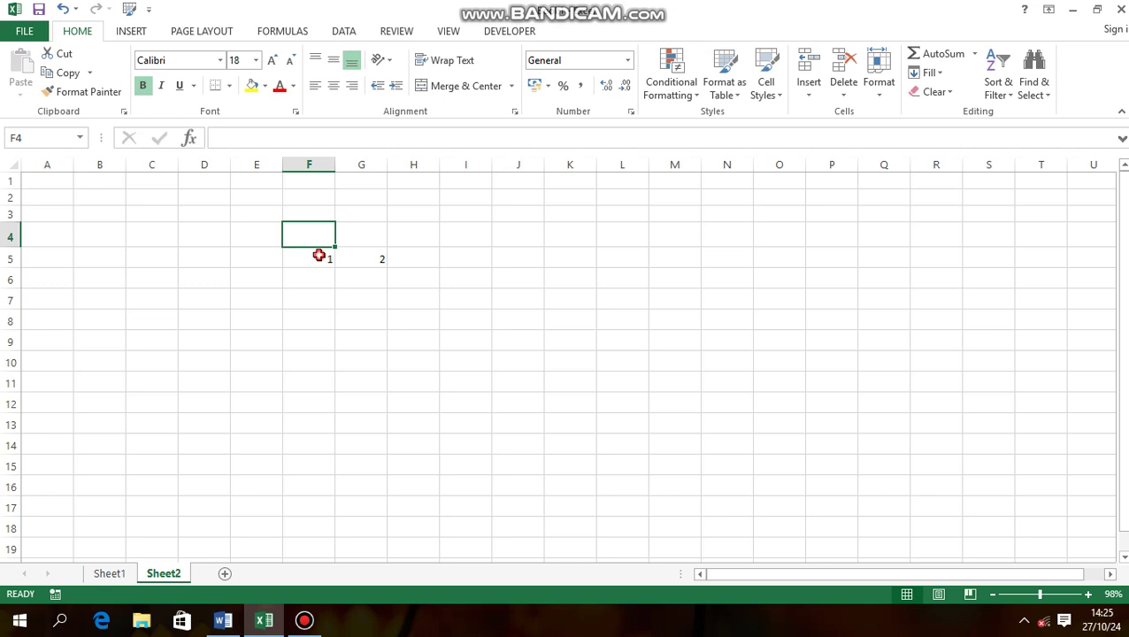
pyautogui.click(321, 255)
pyautogui.moveTo(321, 255); pyautogui.dragTo(940, 267)
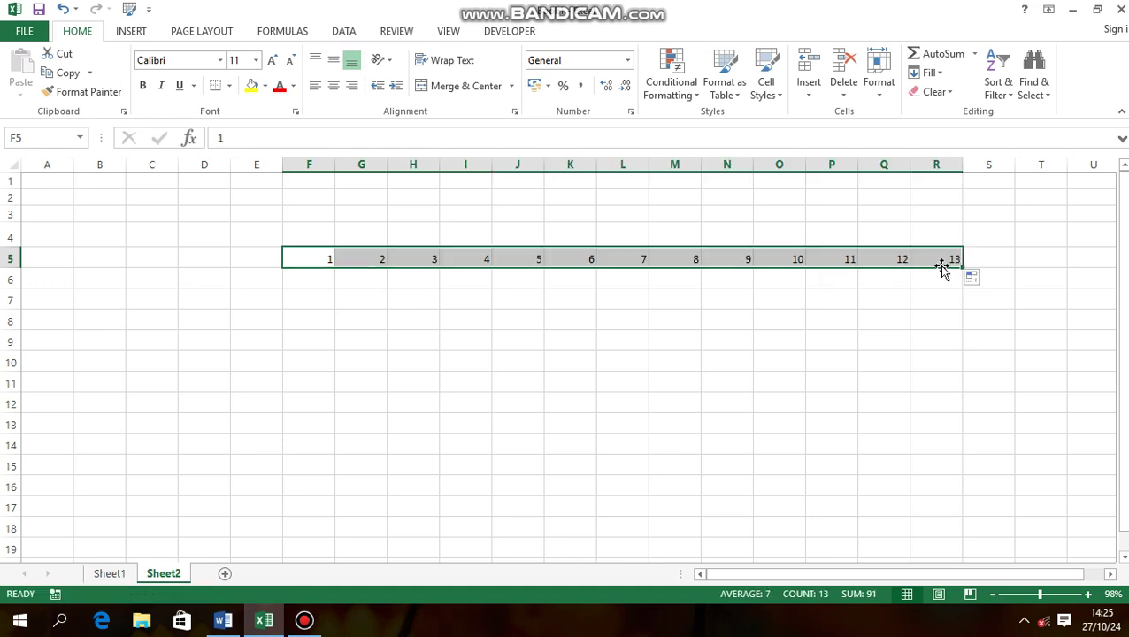
pyautogui.click(882, 281)
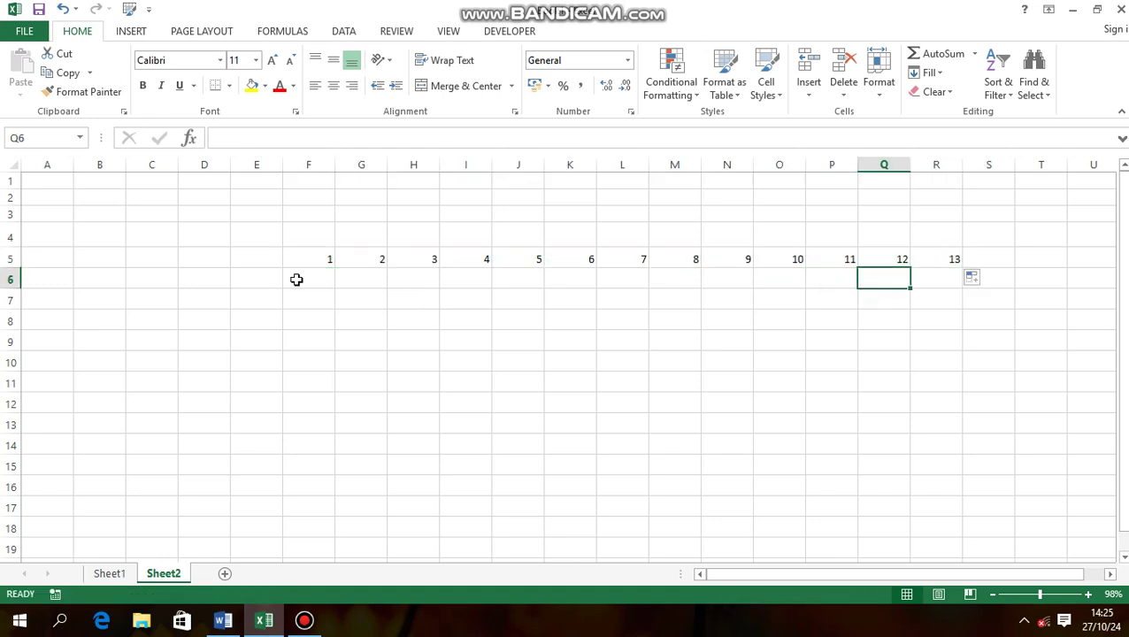
# Add 14 and 15 in S5 and T5, then select the header row F5:T5
pyautogui.click(270, 284)
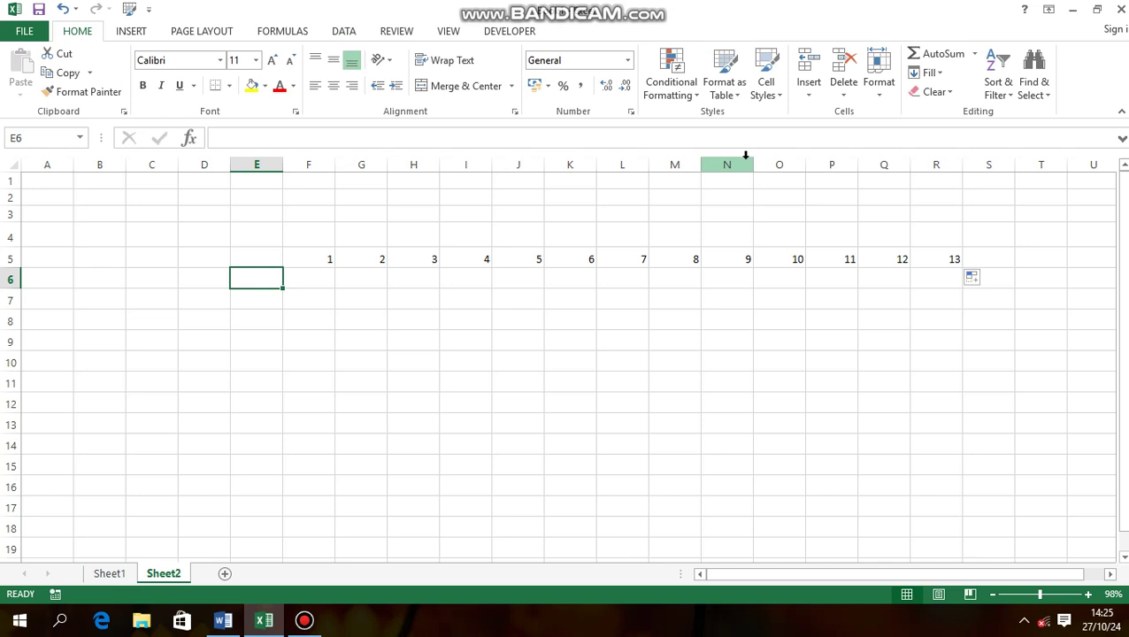
pyautogui.click(984, 273)
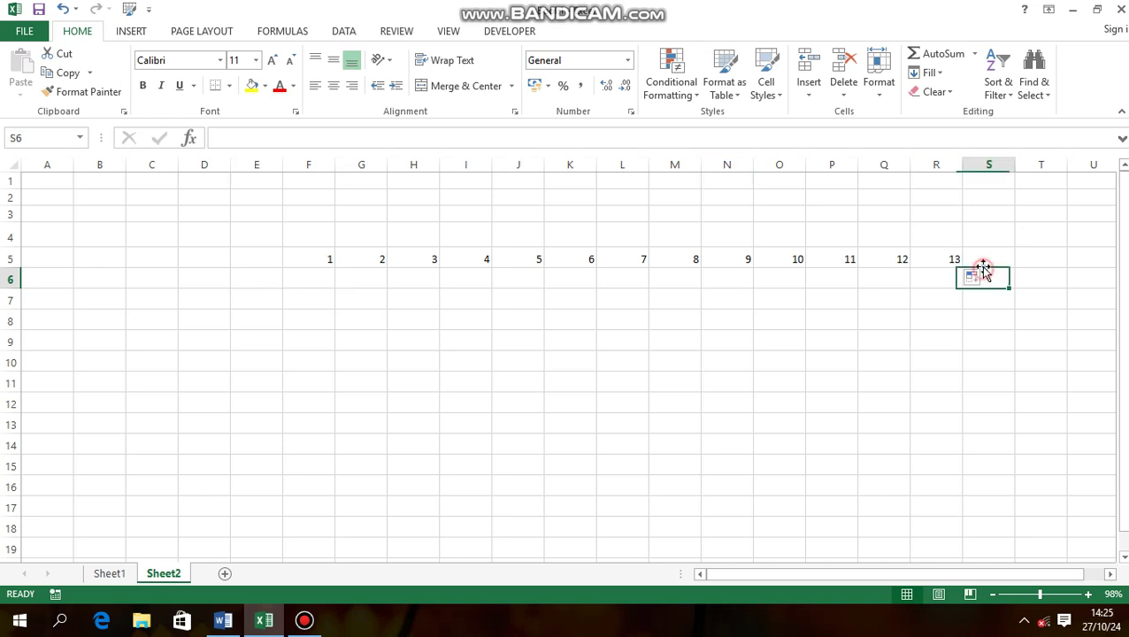
pyautogui.click(985, 255)
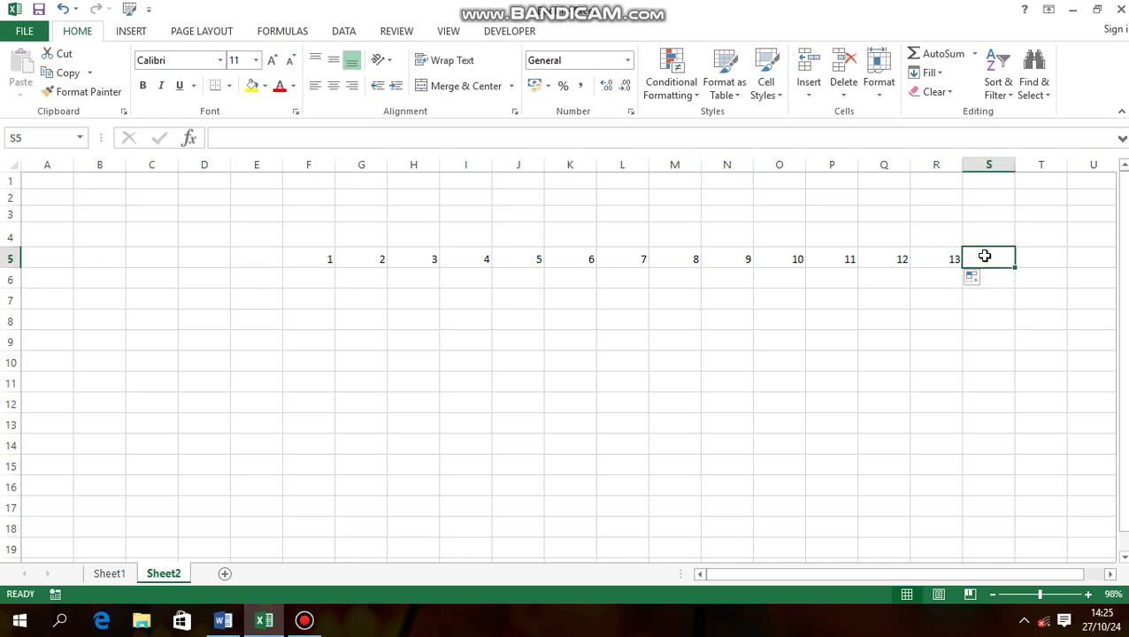
pyautogui.write('14')
pyautogui.press('Tab')
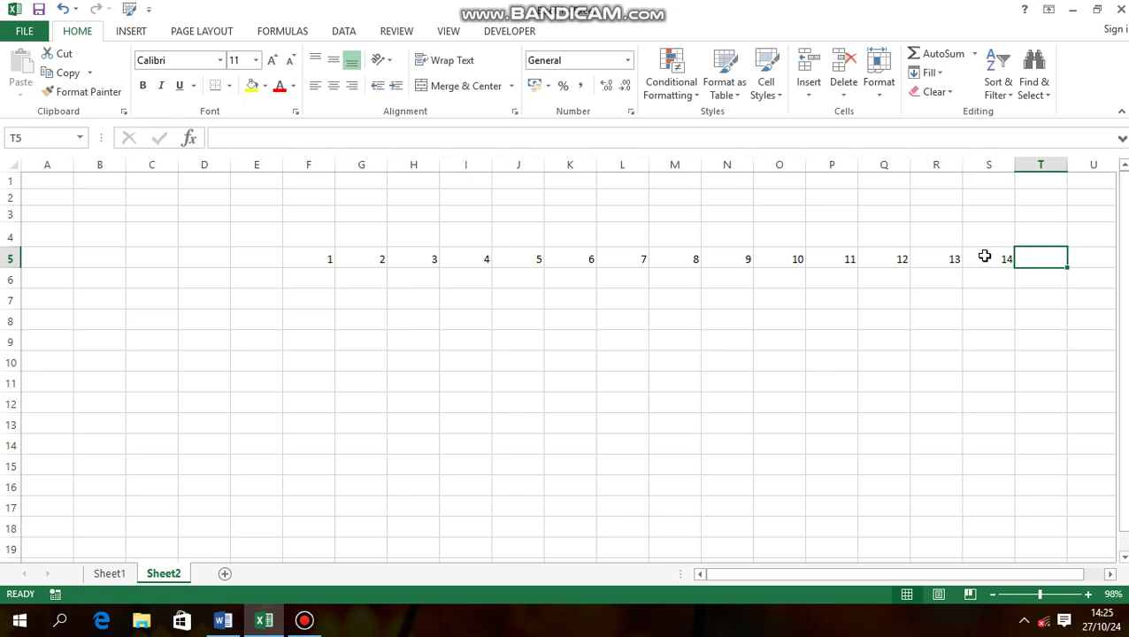
pyautogui.write('15')
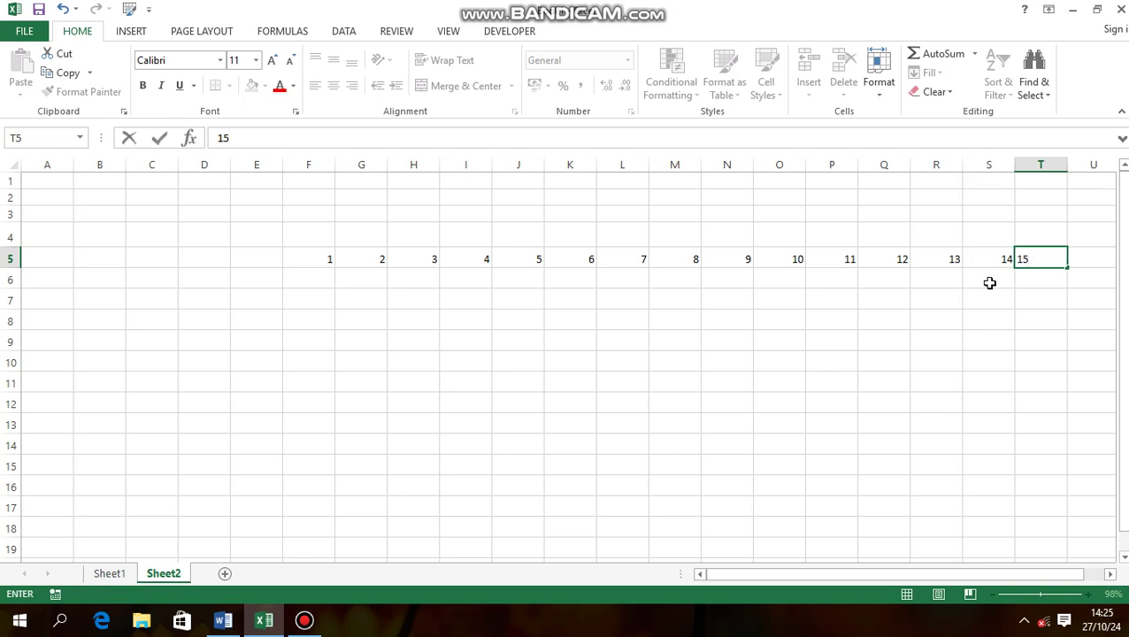
pyautogui.click(989, 282)
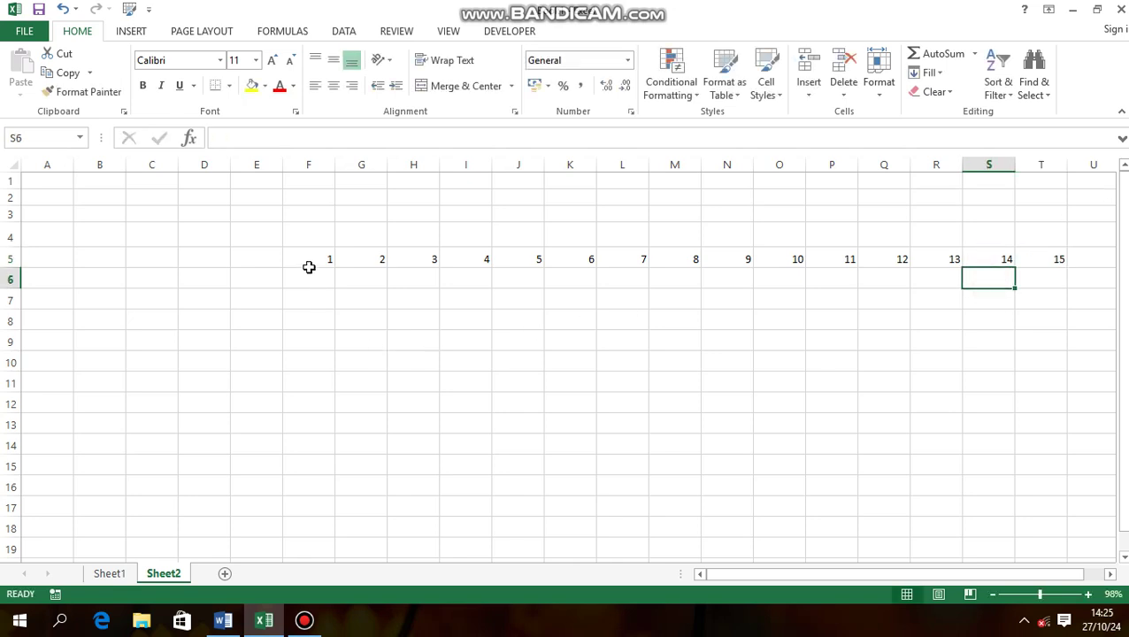
pyautogui.moveTo(309, 259); pyautogui.dragTo(1034, 262)
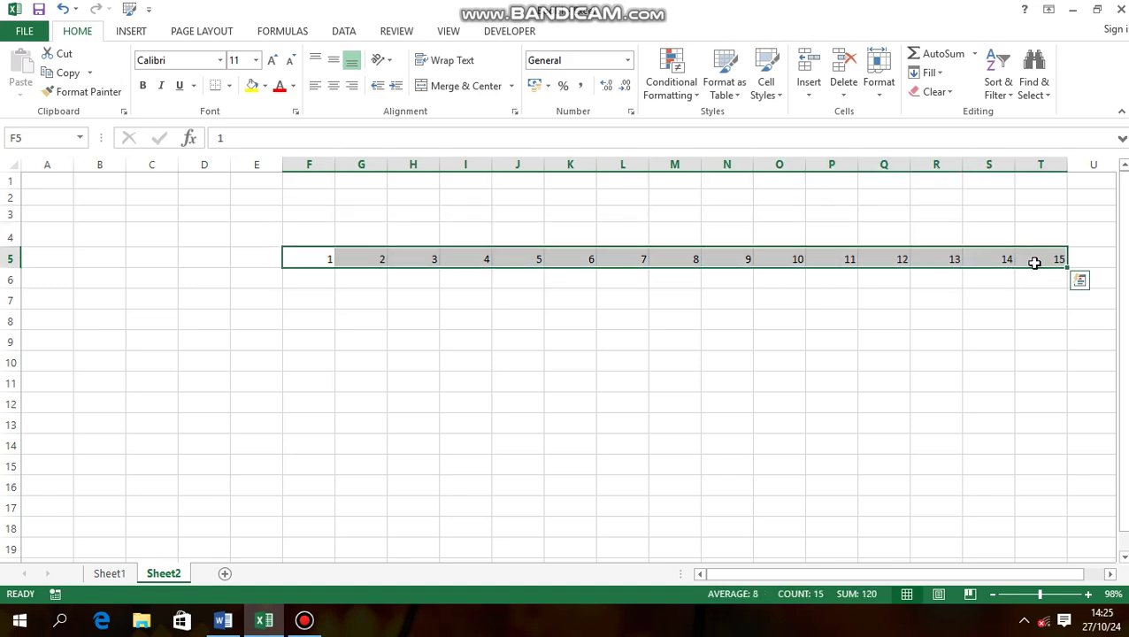
# Make the F5:T5 header numbers bold at 14 pt
pyautogui.click(143, 86)
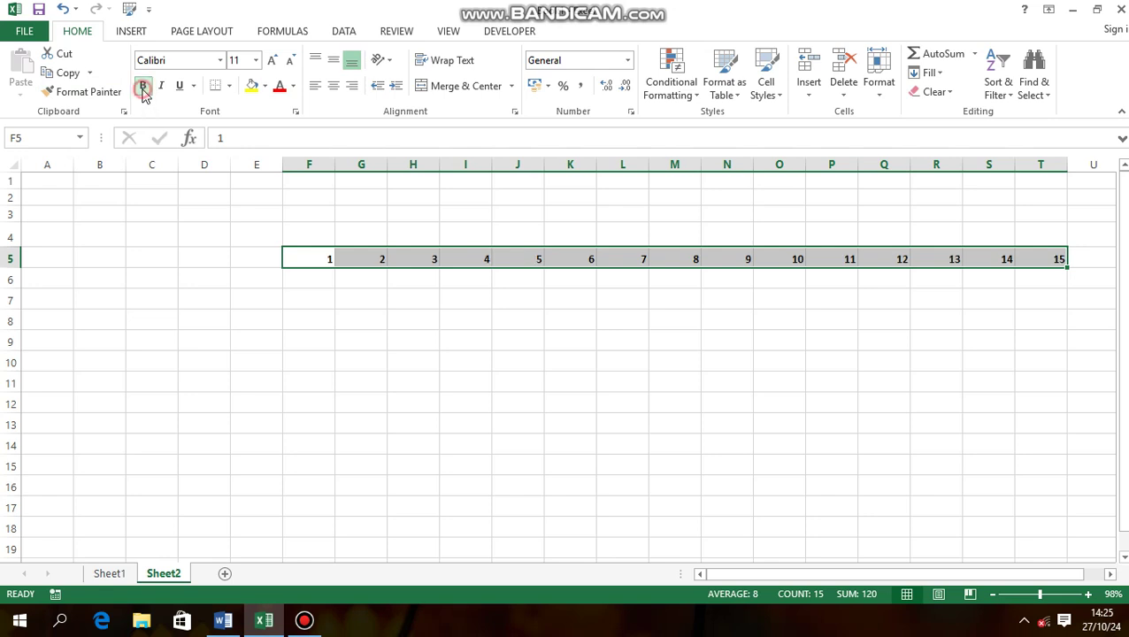
pyautogui.click(272, 62)
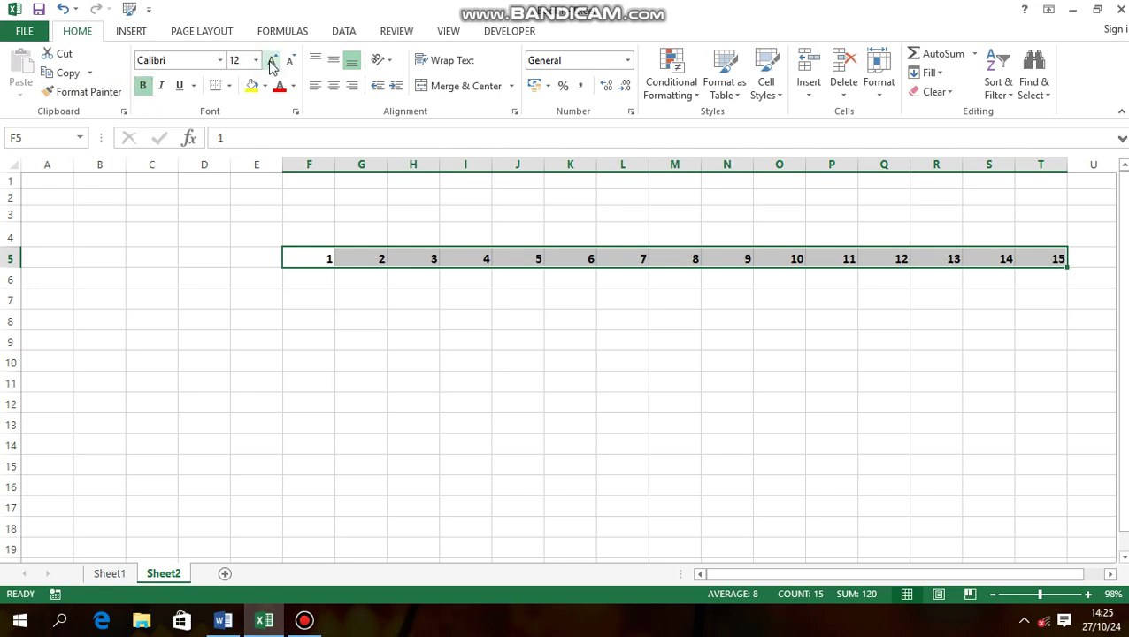
pyautogui.click(272, 62)
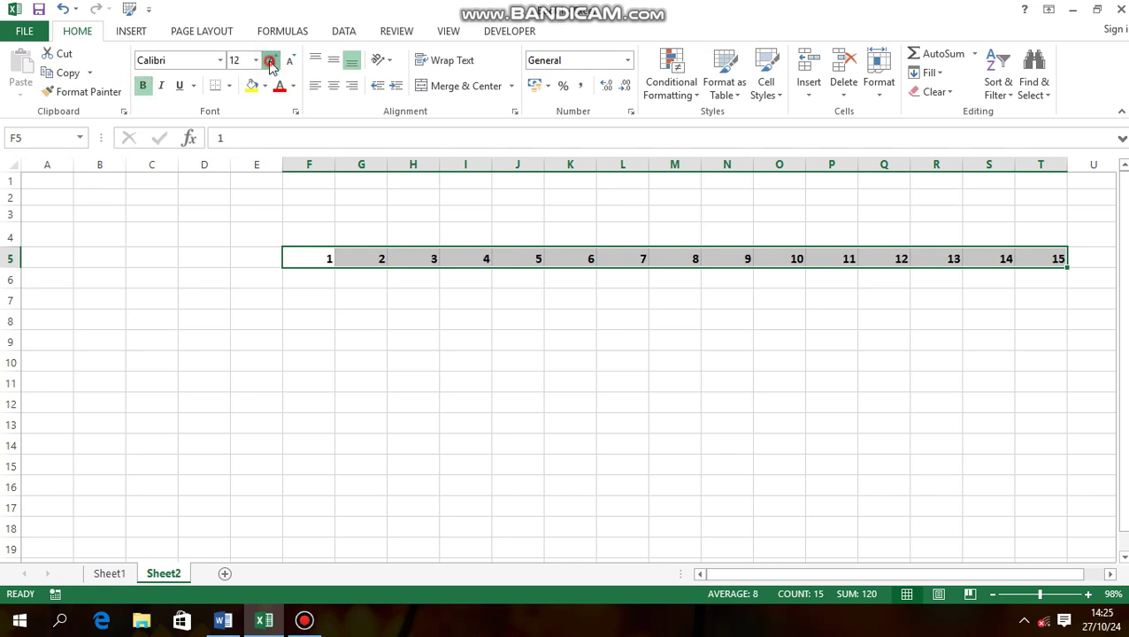
pyautogui.click(313, 311)
pyautogui.click(261, 278)
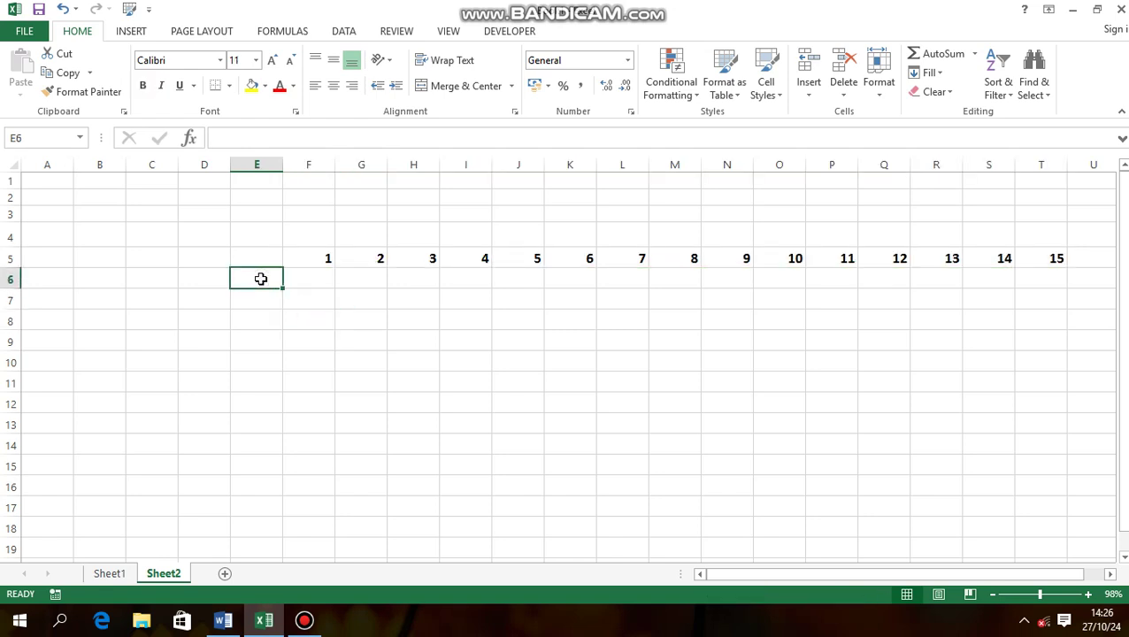
# Enter 1 and 2 in E6:E7 and extend the series down column E to 14
pyautogui.write('1')
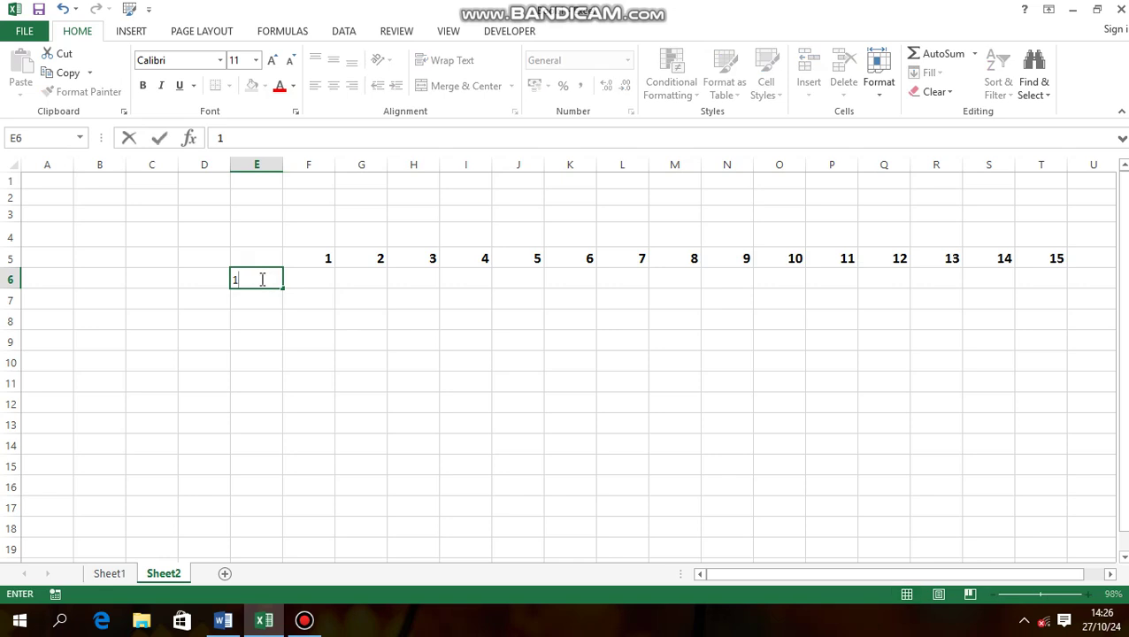
pyautogui.press('Return')
pyautogui.write('2')
pyautogui.press('Return')
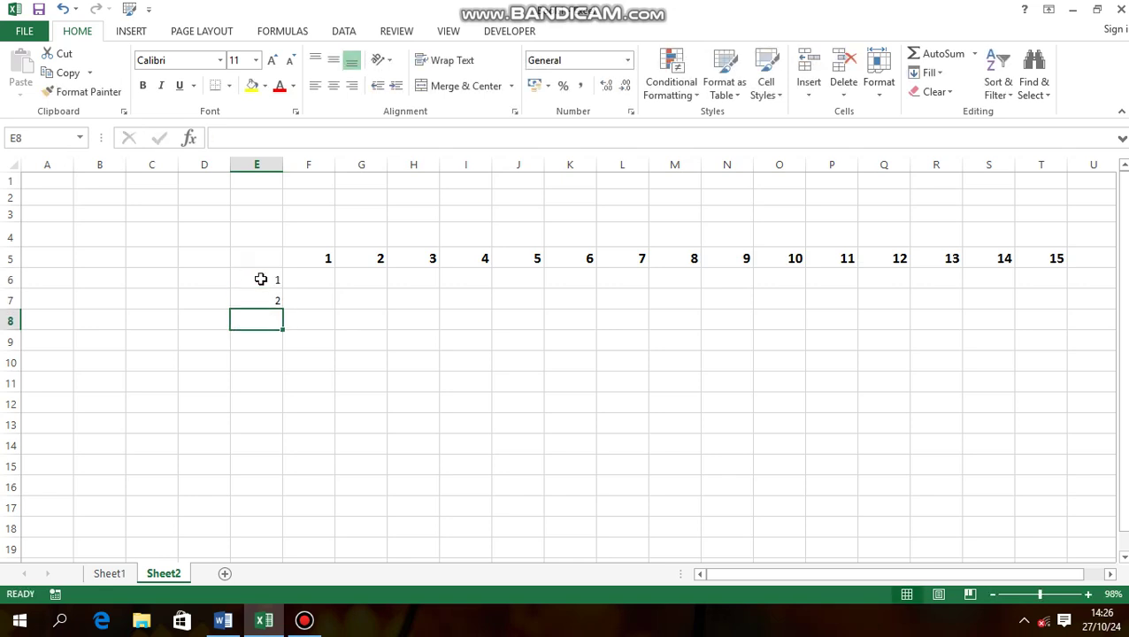
pyautogui.moveTo(261, 279); pyautogui.dragTo(269, 548)
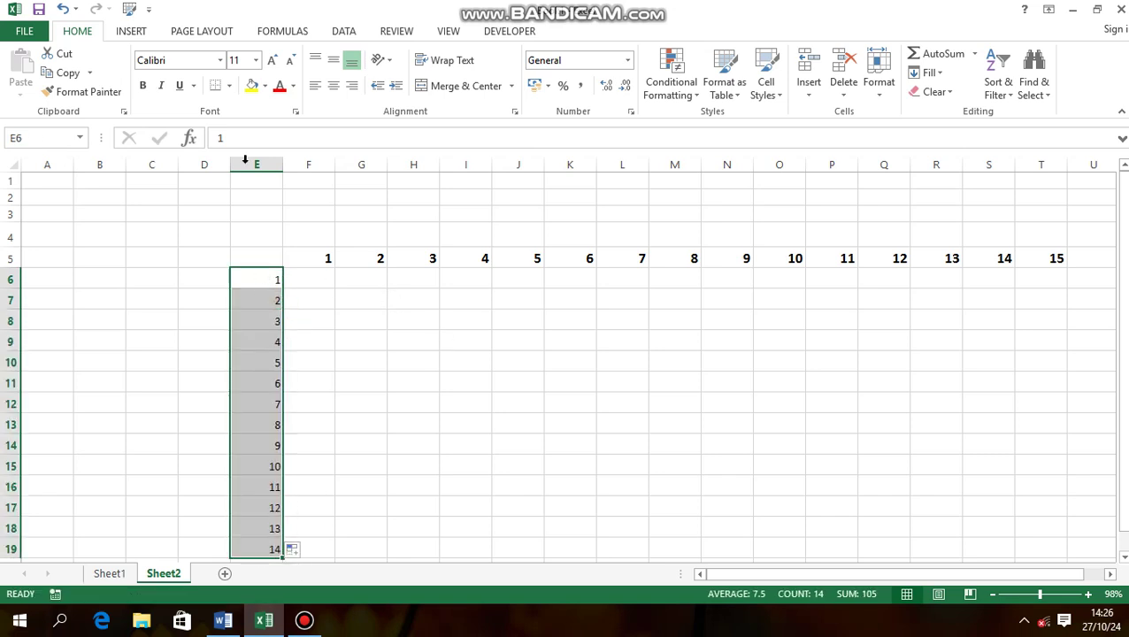
# Make the column E side header numbers bold at 14 pt
pyautogui.click(143, 90)
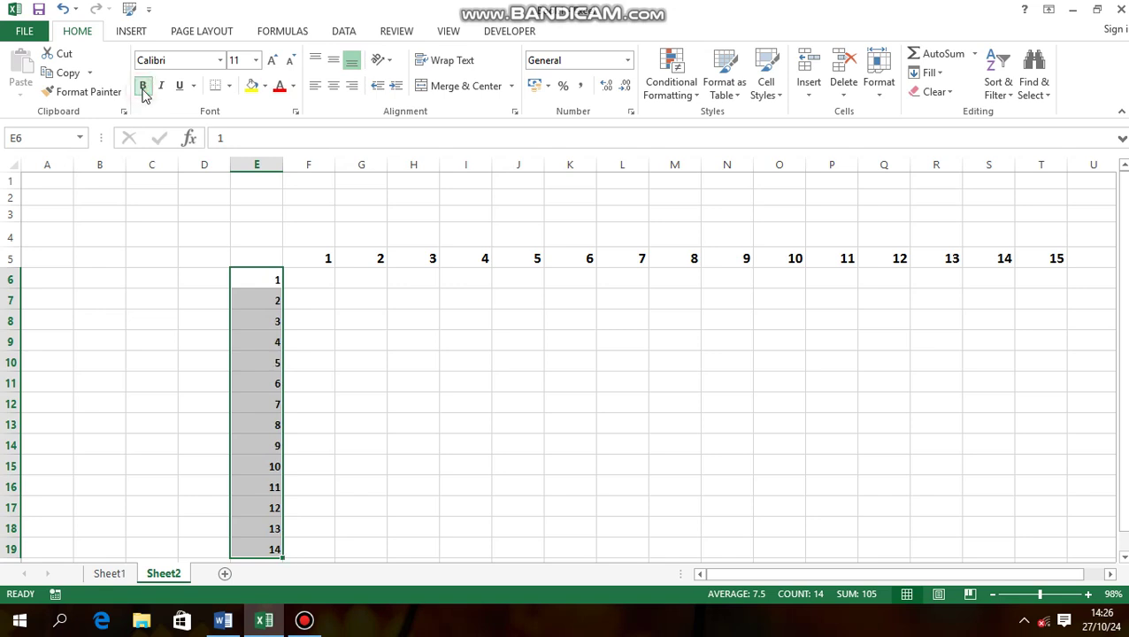
pyautogui.click(271, 62)
pyautogui.click(271, 62)
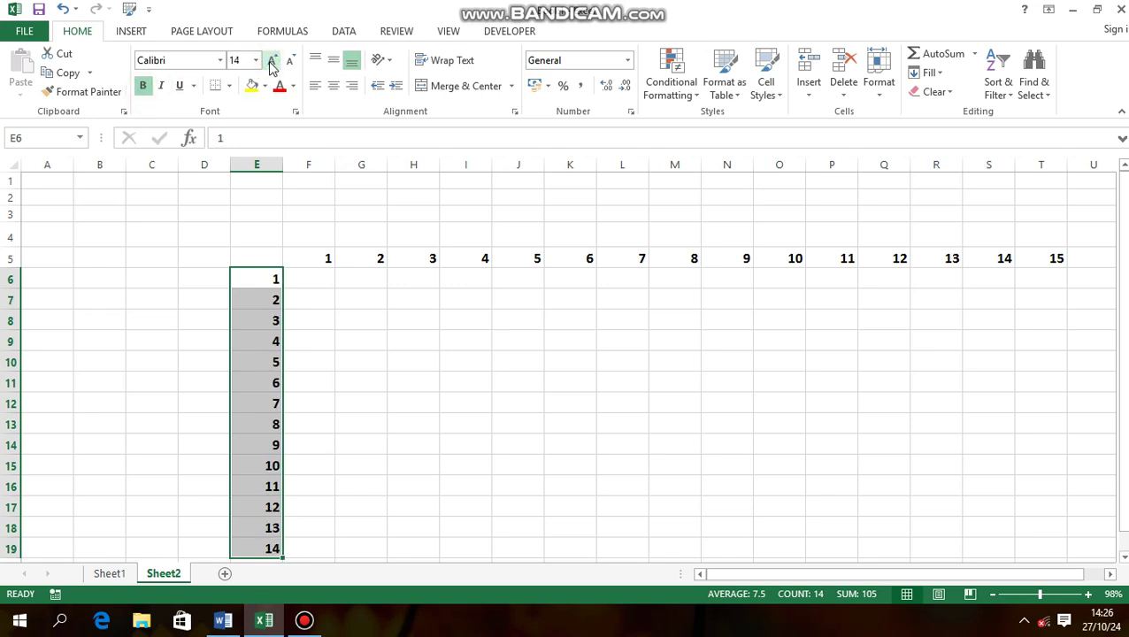
pyautogui.click(303, 282)
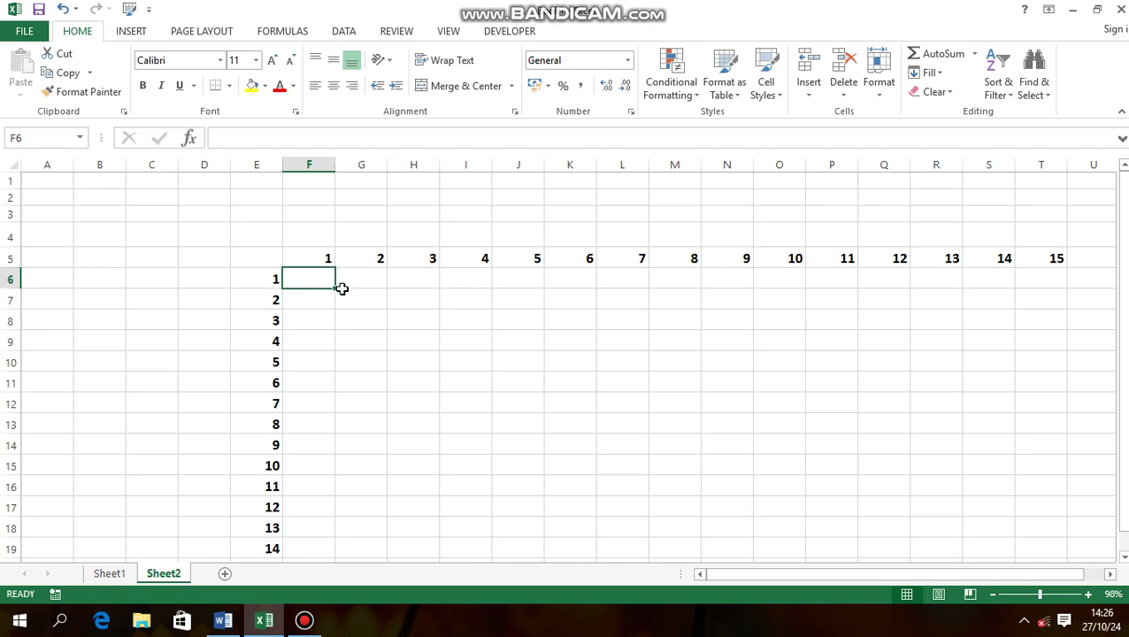
# Enter the mixed-reference formula =F$5*$E6 in cell F6, which shows 1
pyautogui.click(370, 276)
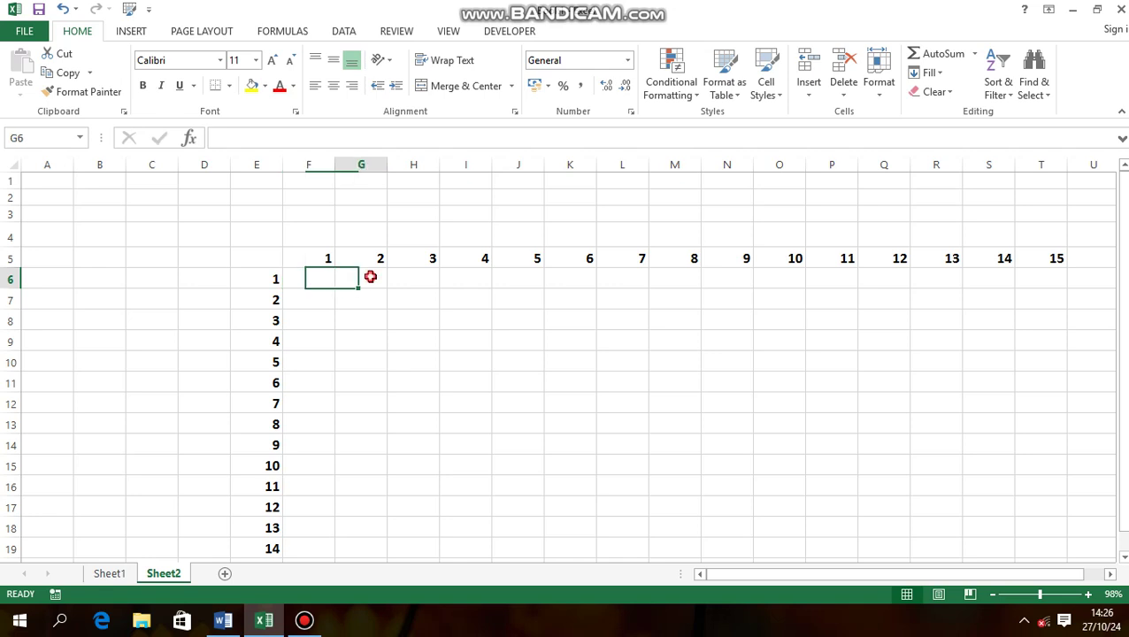
pyautogui.press('Left')
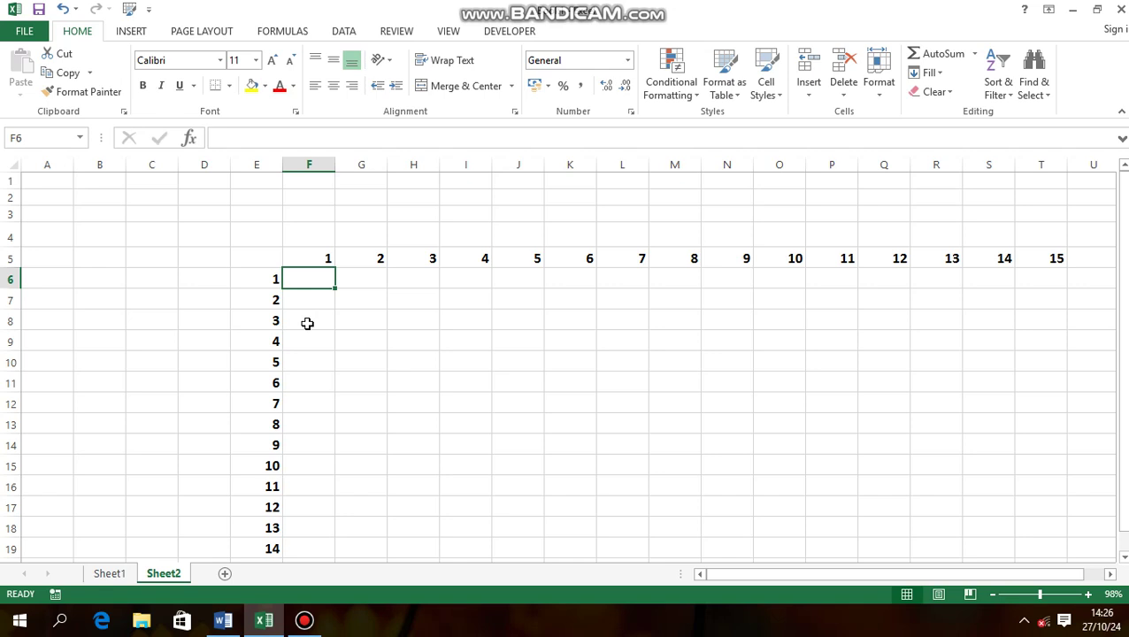
pyautogui.write('=')
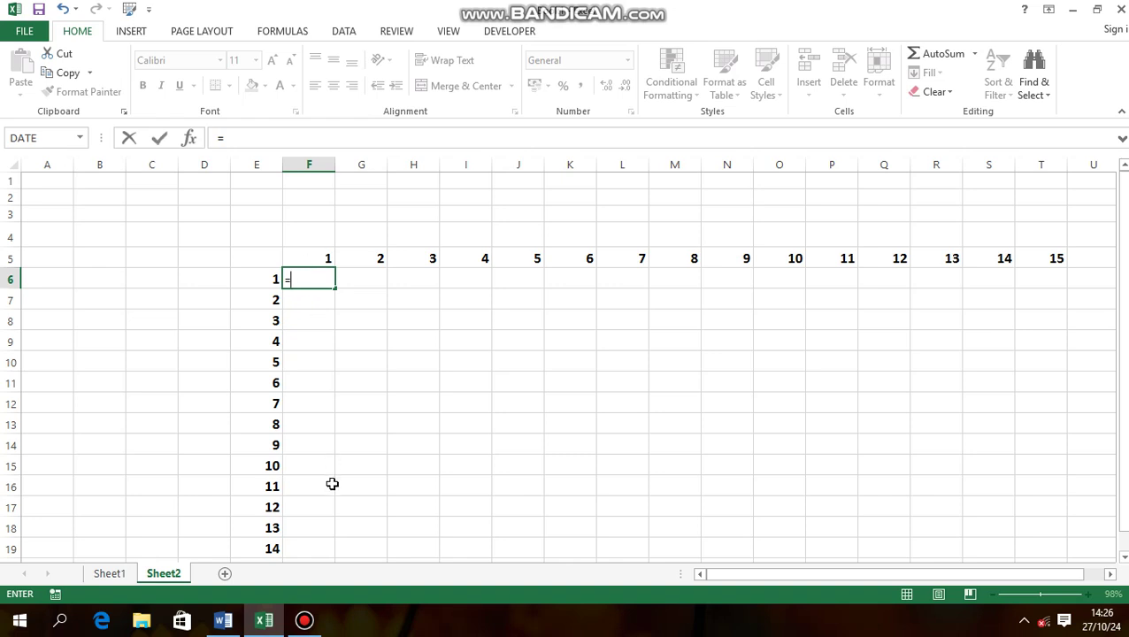
pyautogui.write('F')
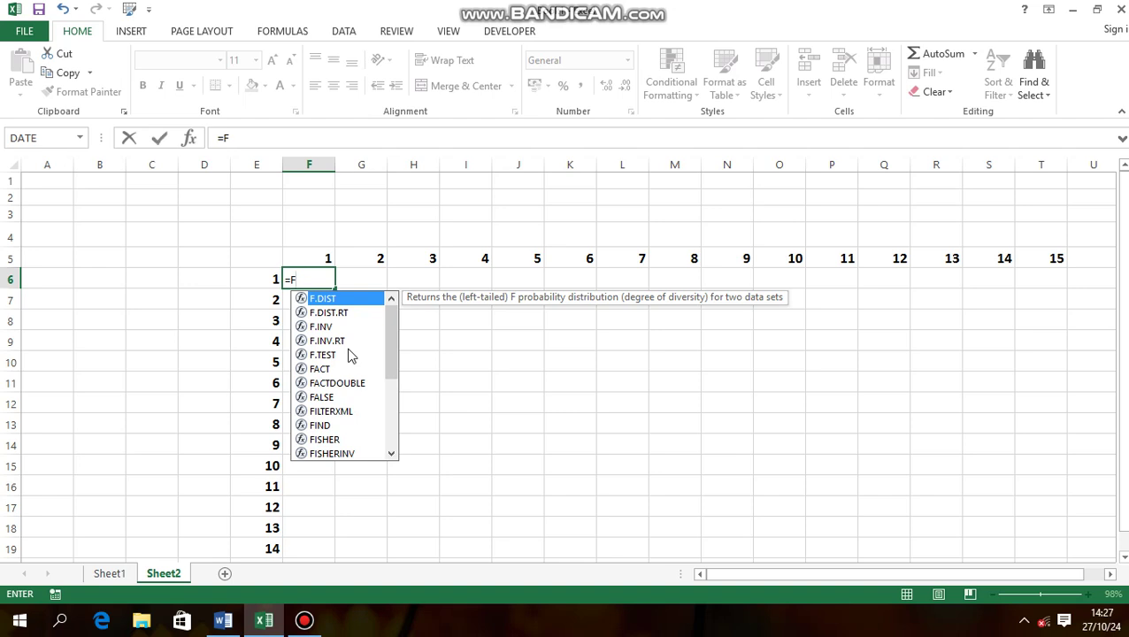
pyautogui.write('$')
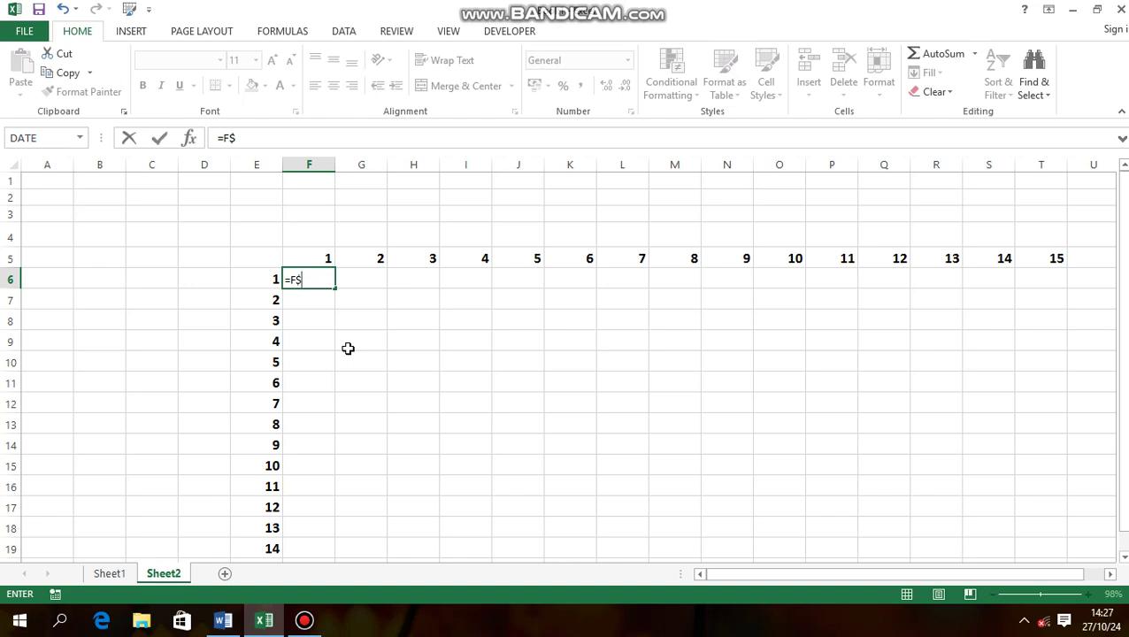
pyautogui.write('5')
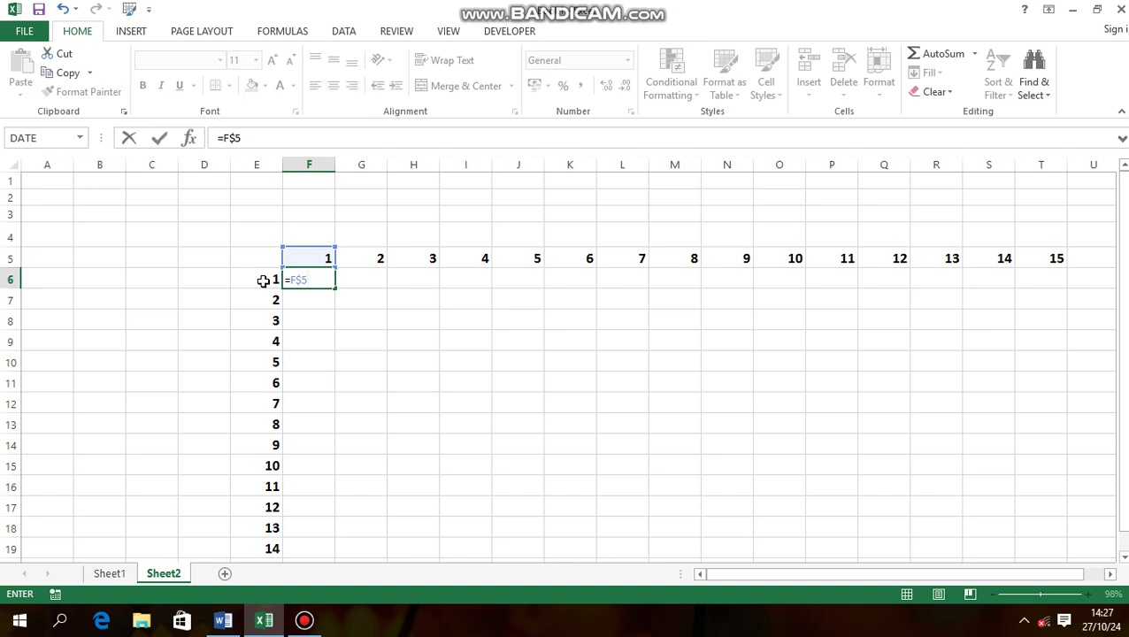
pyautogui.write('*')
pyautogui.write('$E6')
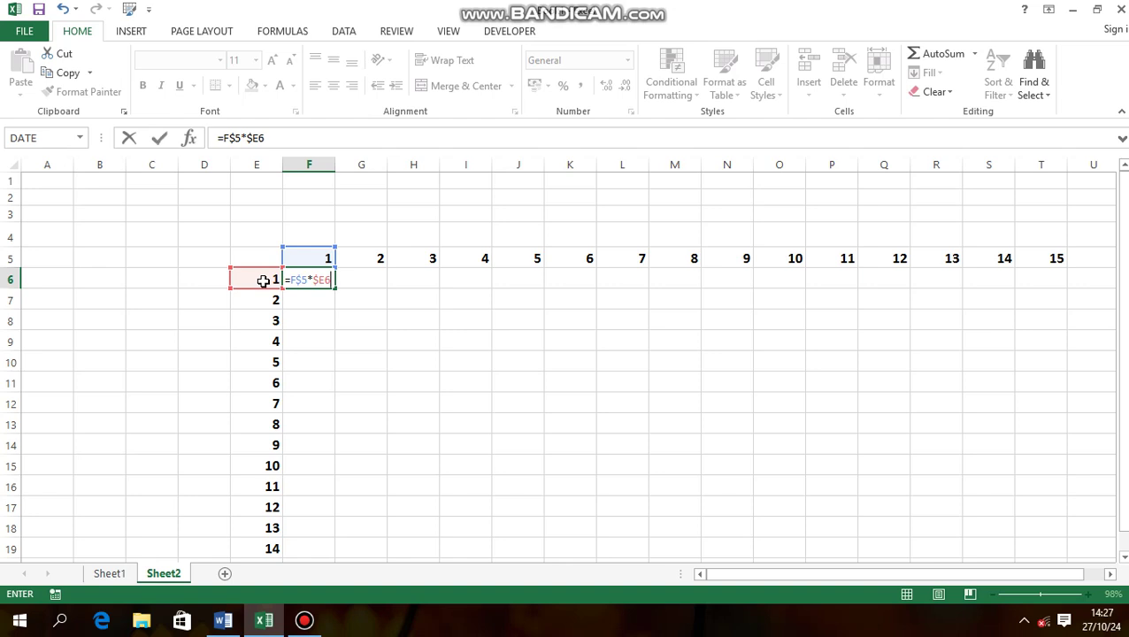
pyautogui.press('Return')
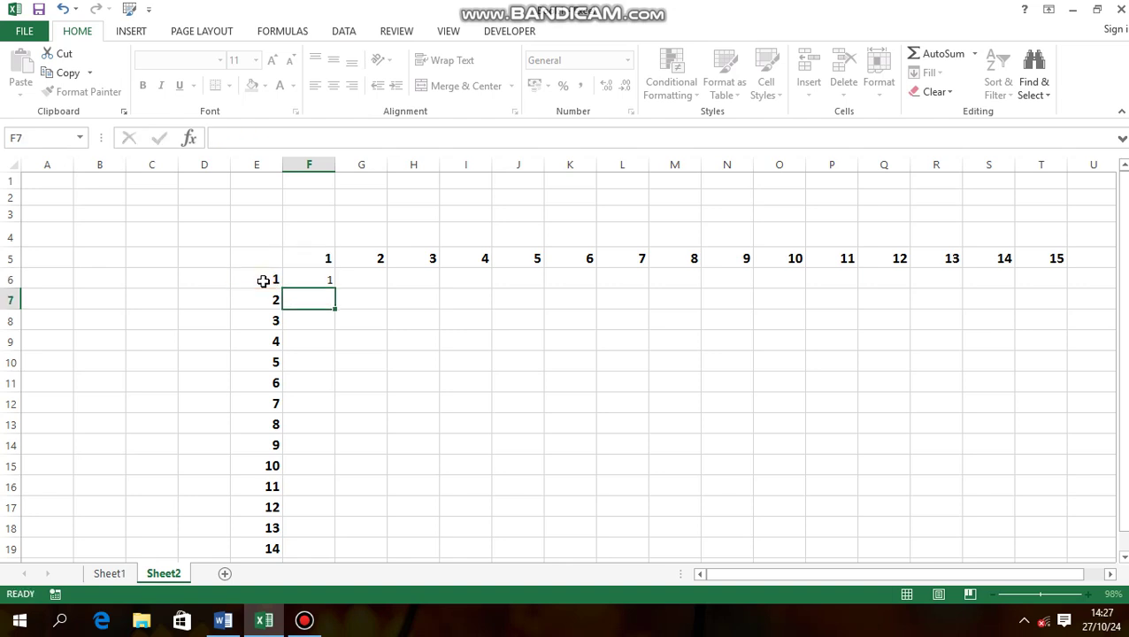
# Fill the F6 formula right to T6 so row 6 shows products 1 to 15
pyautogui.click(313, 281)
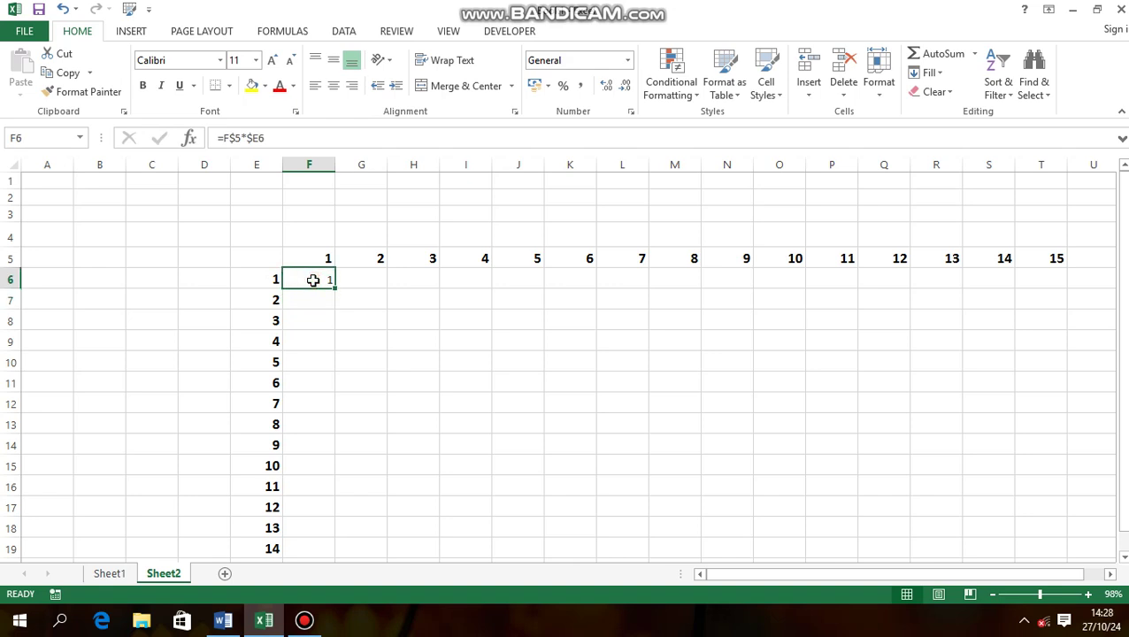
pyautogui.moveTo(335, 289); pyautogui.dragTo(1049, 288)
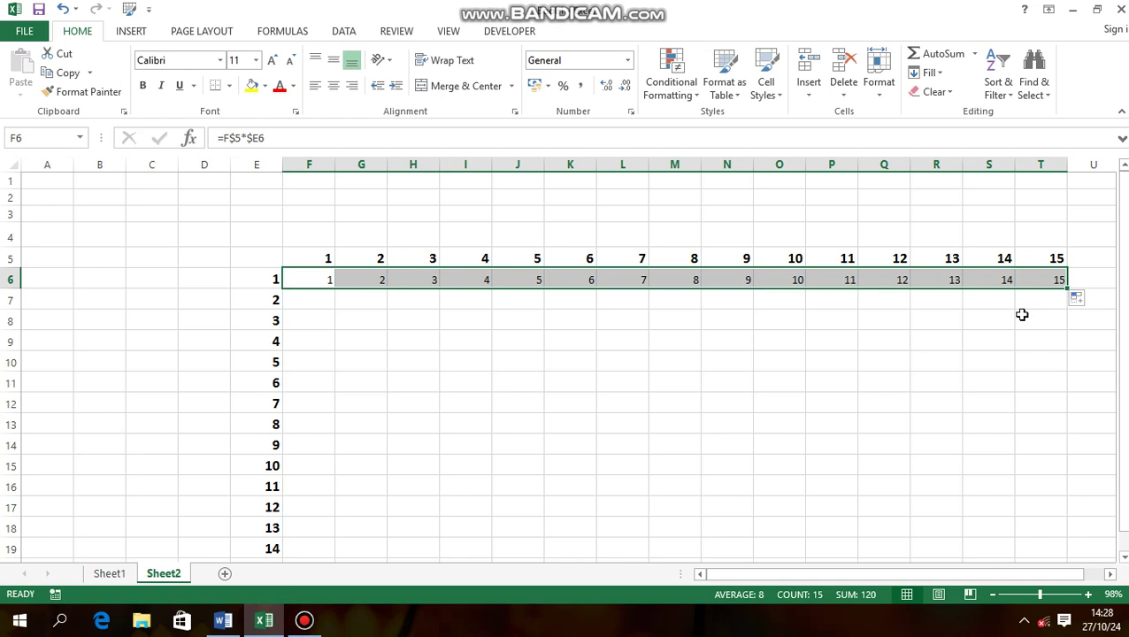
pyautogui.click(1019, 314)
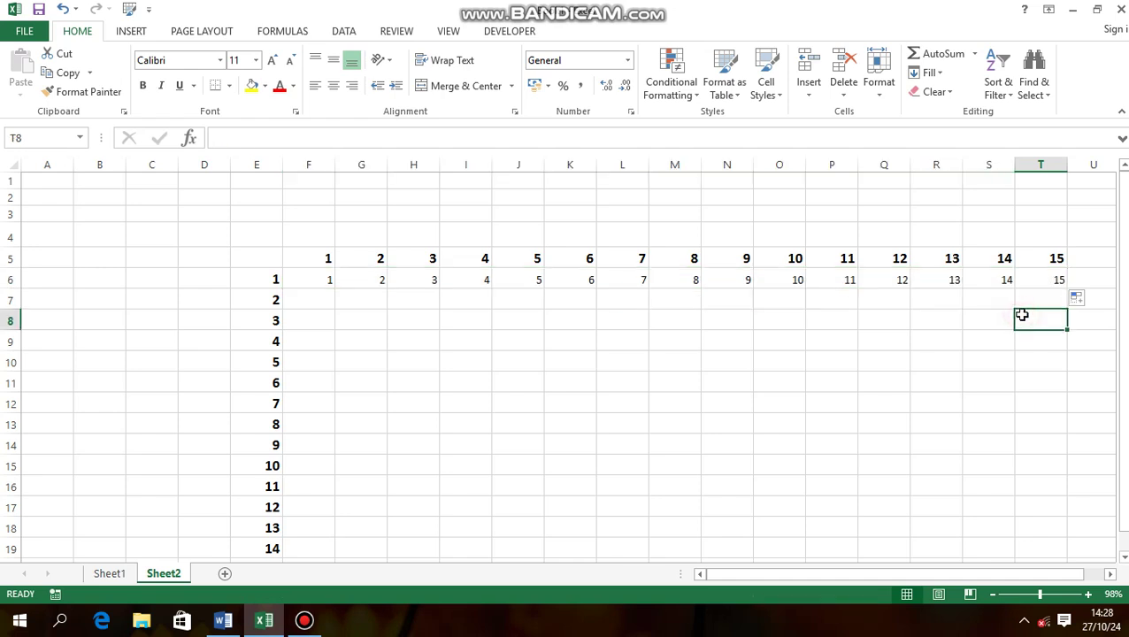
pyautogui.click(318, 281)
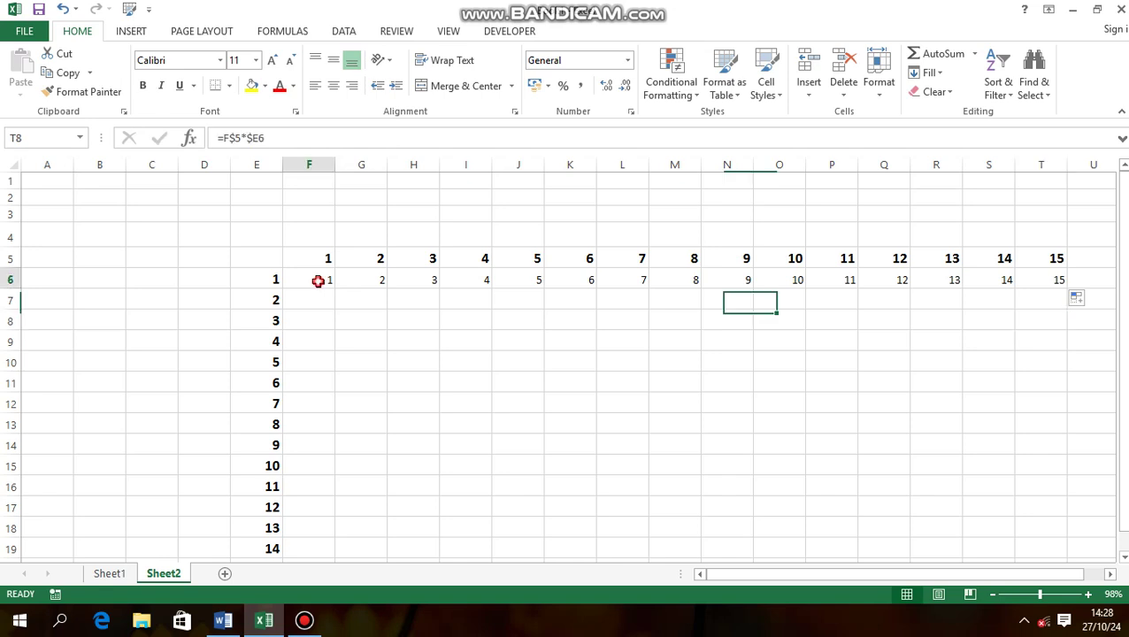
pyautogui.click(1088, 594)
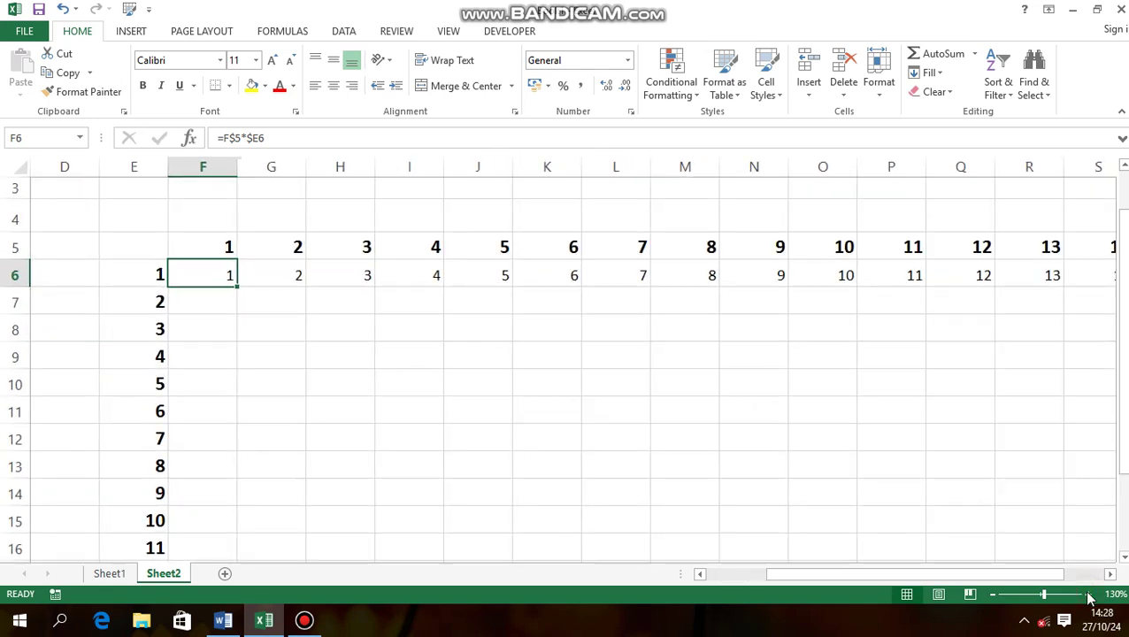
pyautogui.click(270, 134)
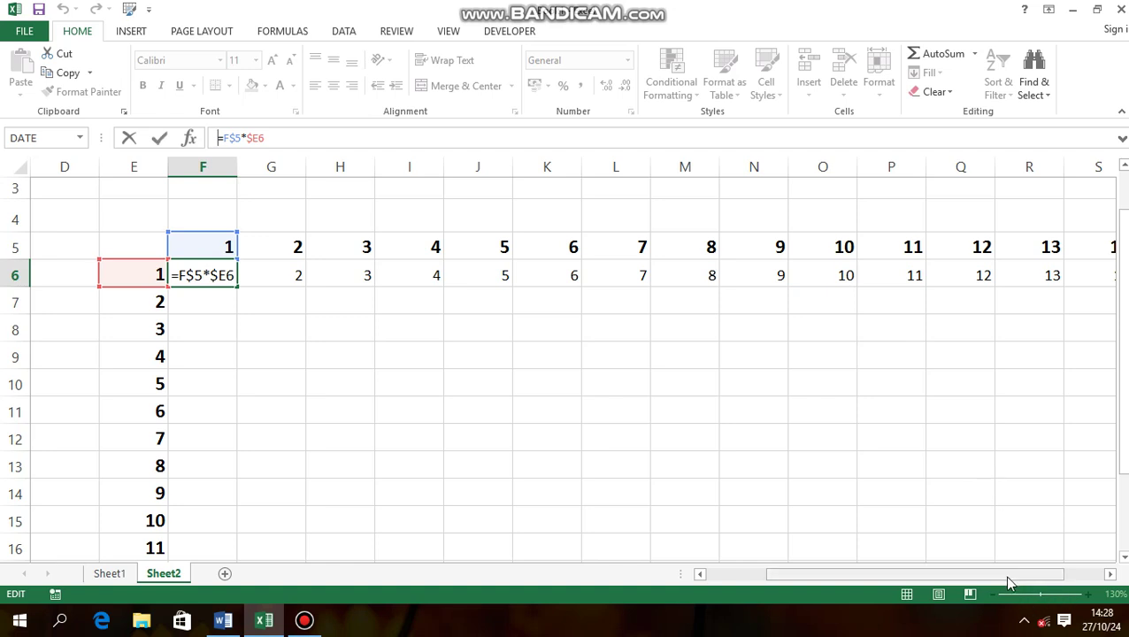
pyautogui.moveTo(1009, 581); pyautogui.dragTo(1028, 580)
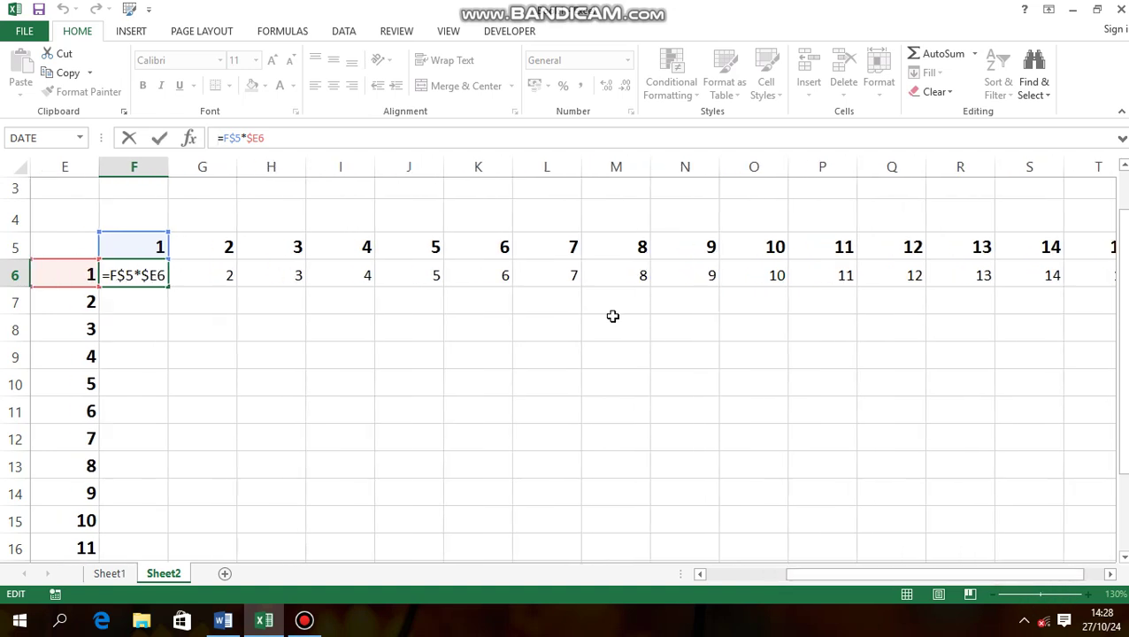
pyautogui.write('=')
pyautogui.click(555, 270)
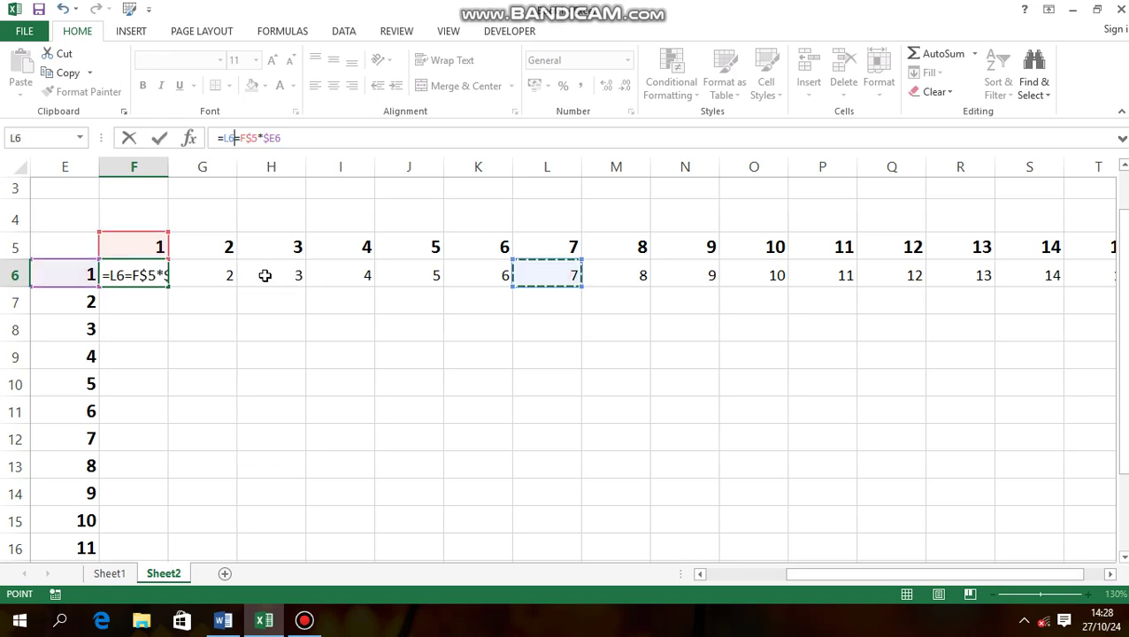
pyautogui.click(225, 275)
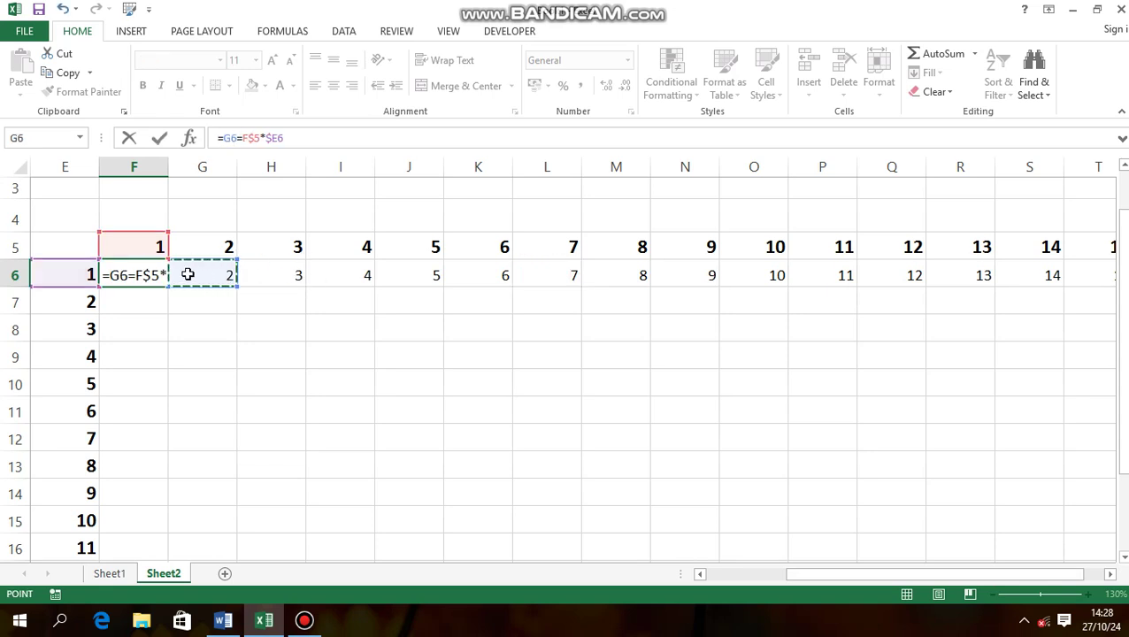
pyautogui.click(154, 274)
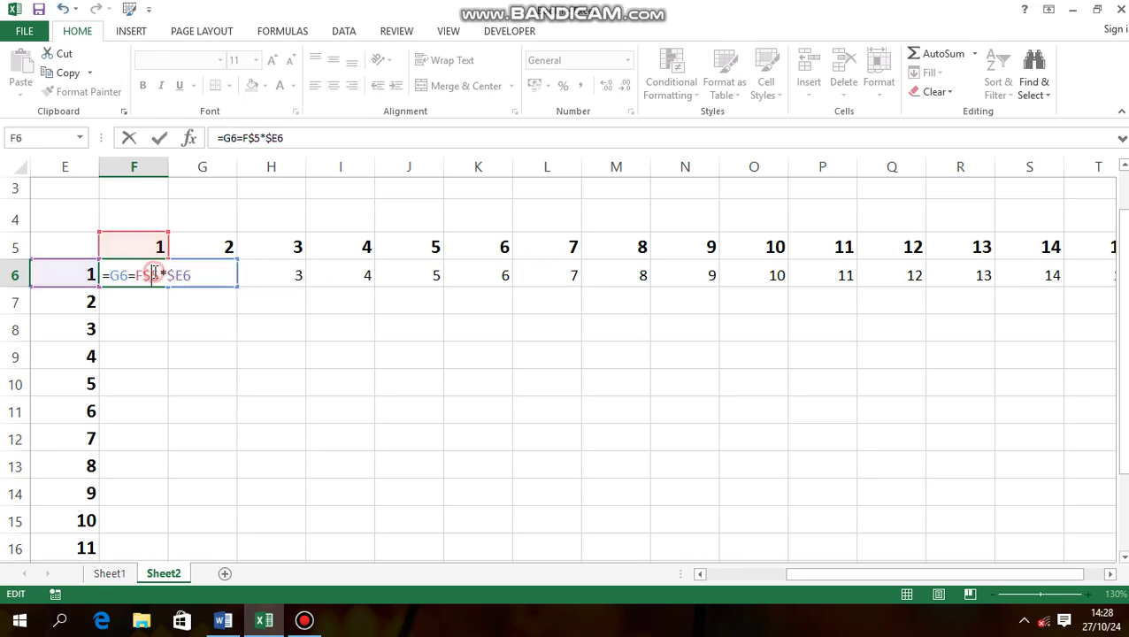
pyautogui.click(293, 134)
pyautogui.press('Return')
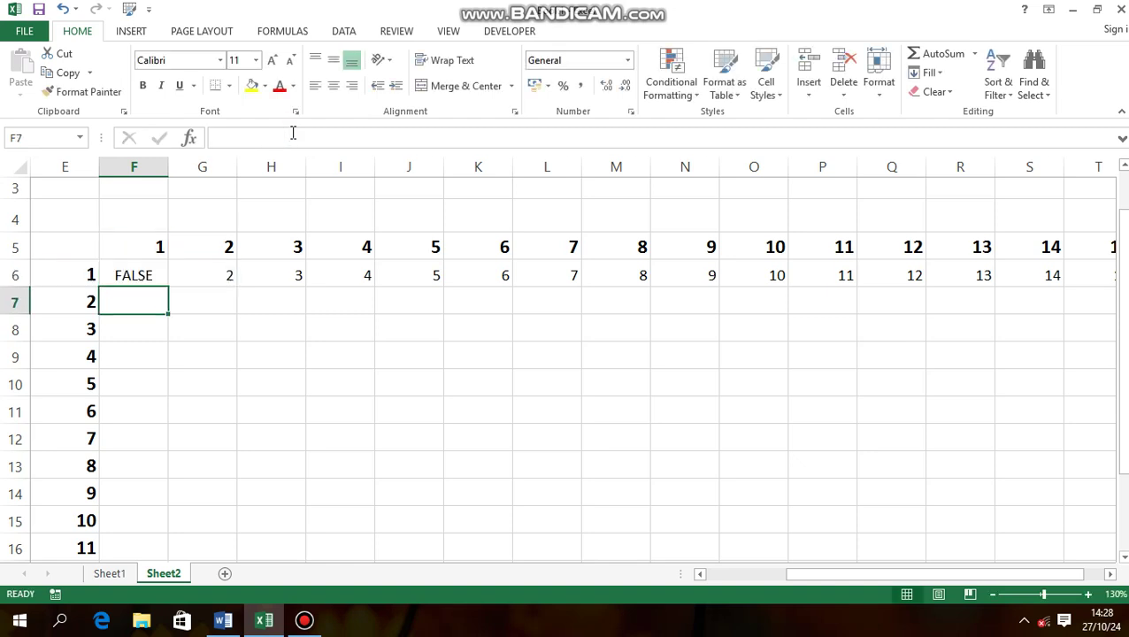
pyautogui.click(146, 275)
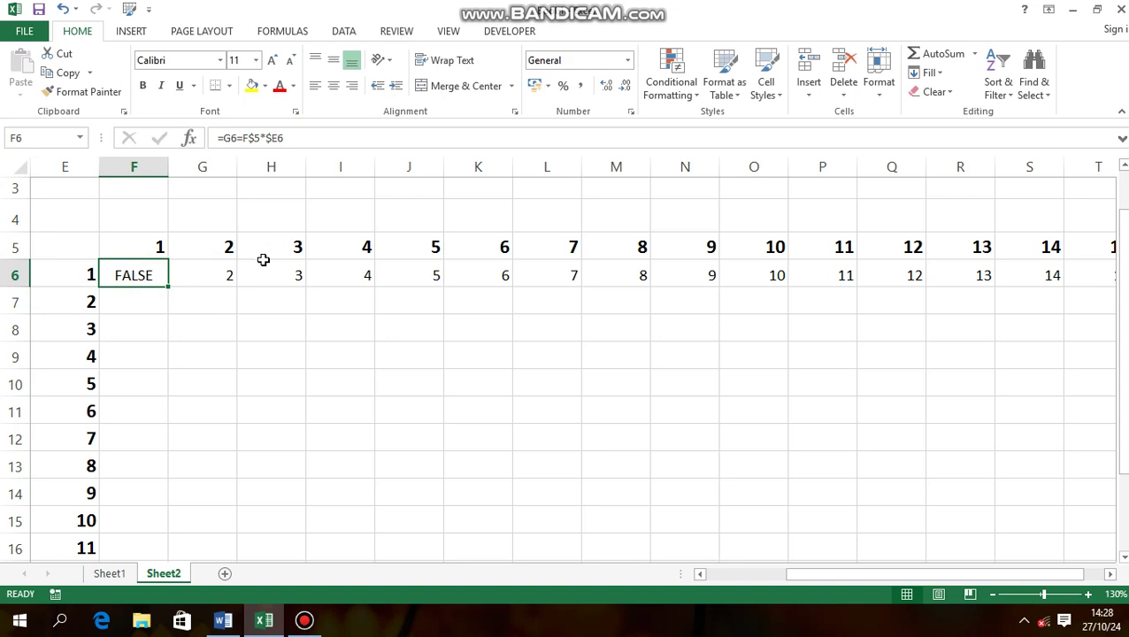
pyautogui.click(227, 275)
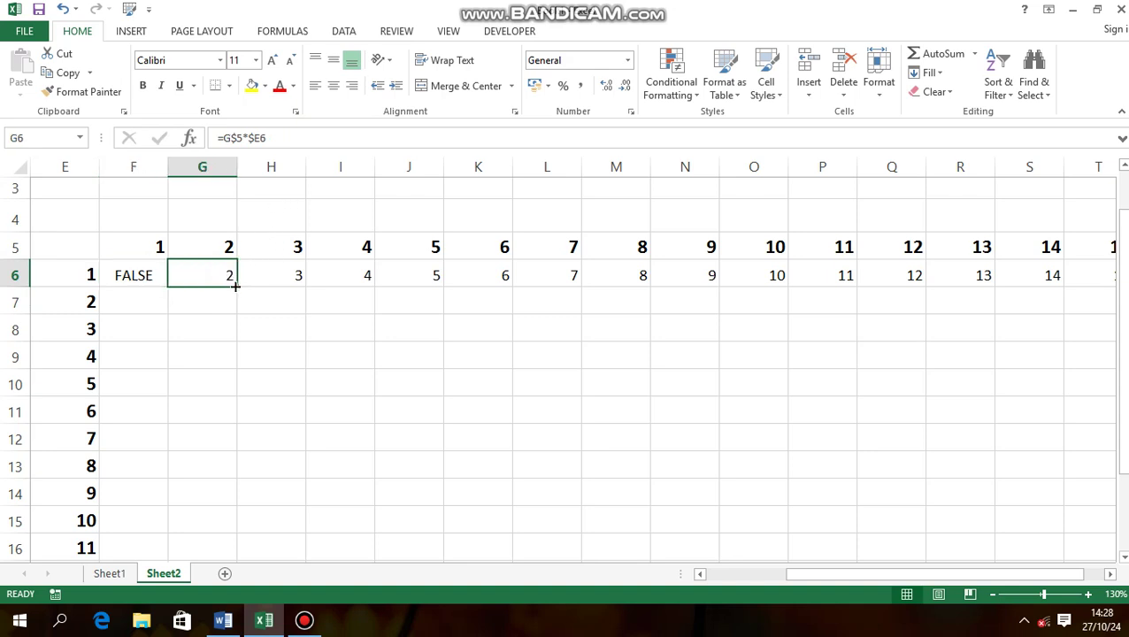
pyautogui.moveTo(236, 286); pyautogui.dragTo(124, 274)
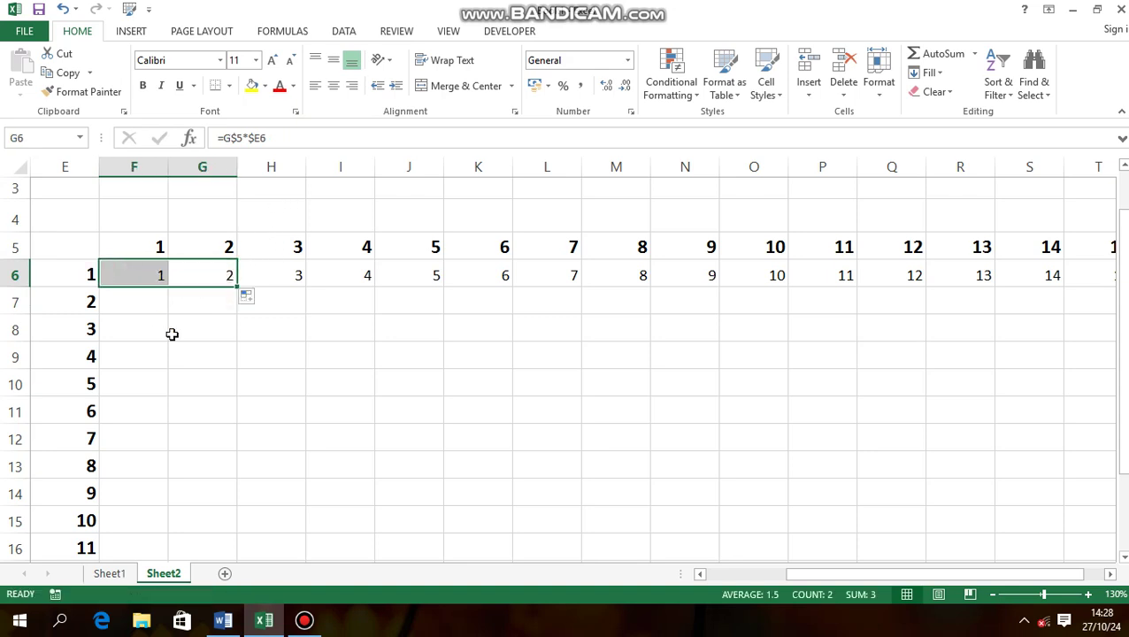
pyautogui.click(175, 336)
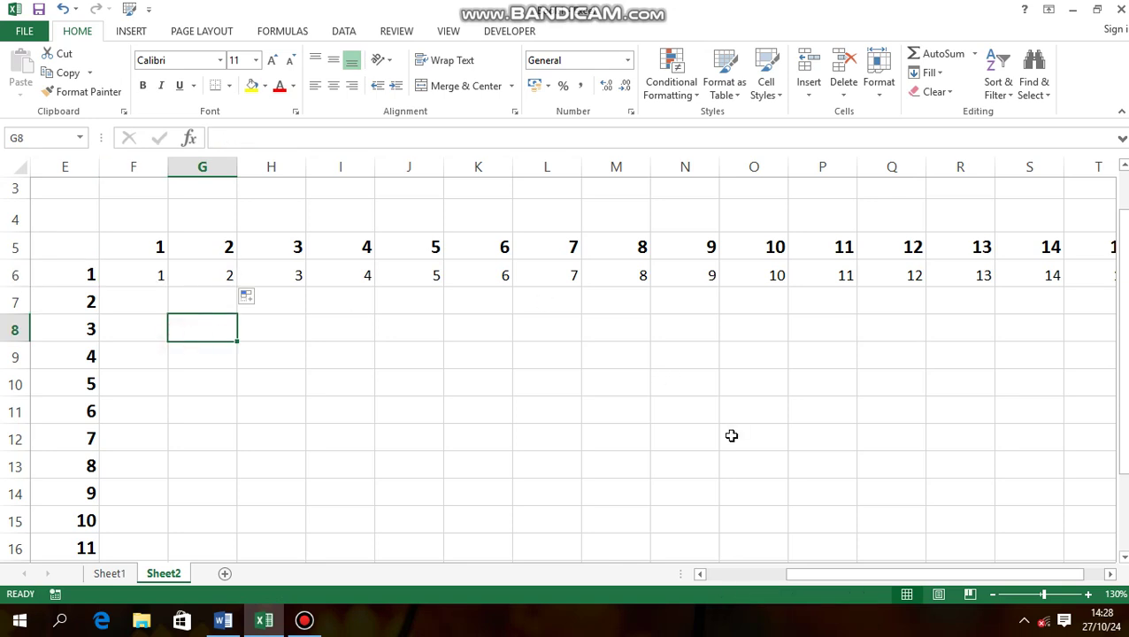
# Zoom out to 82% and fill the F6:T6 formulas down to row 19
pyautogui.click(1032, 595)
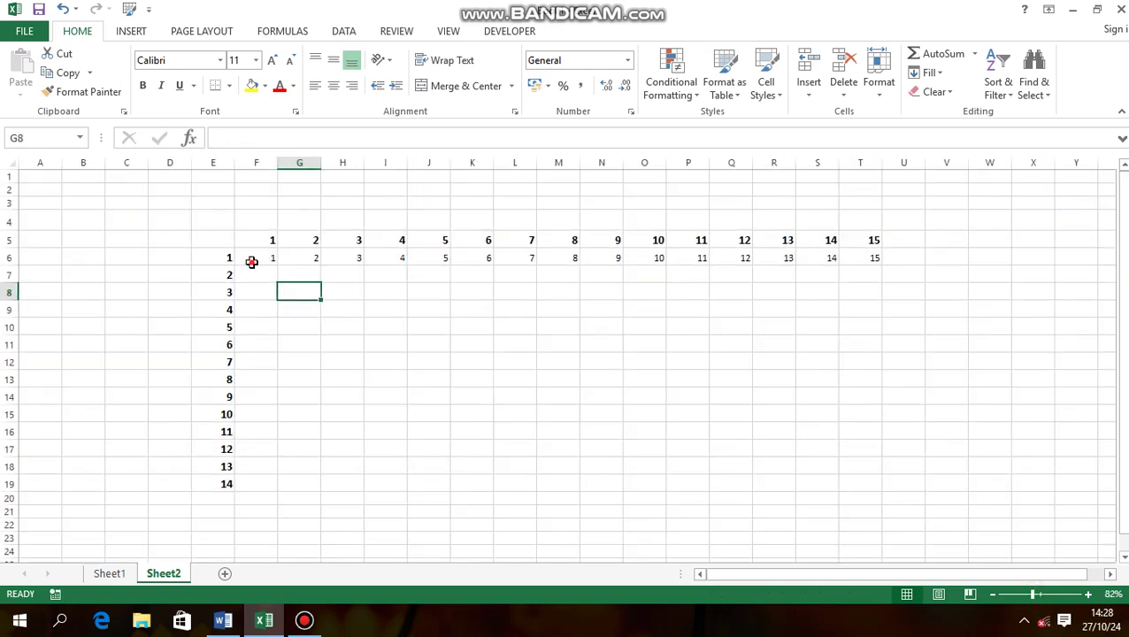
pyautogui.moveTo(252, 262); pyautogui.dragTo(841, 486)
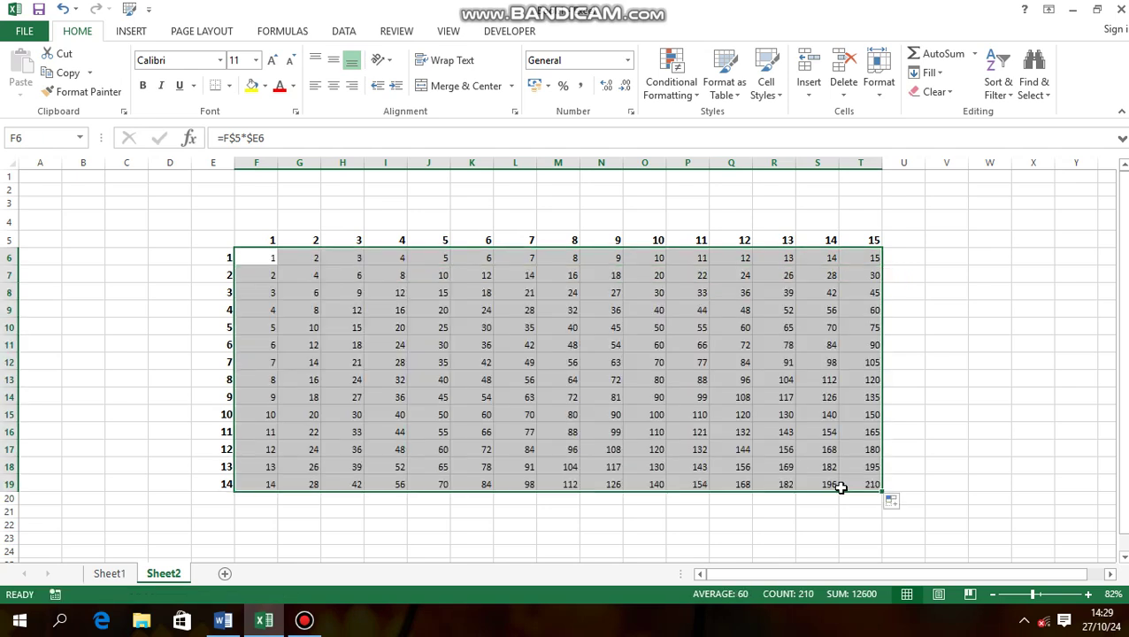
pyautogui.click(995, 360)
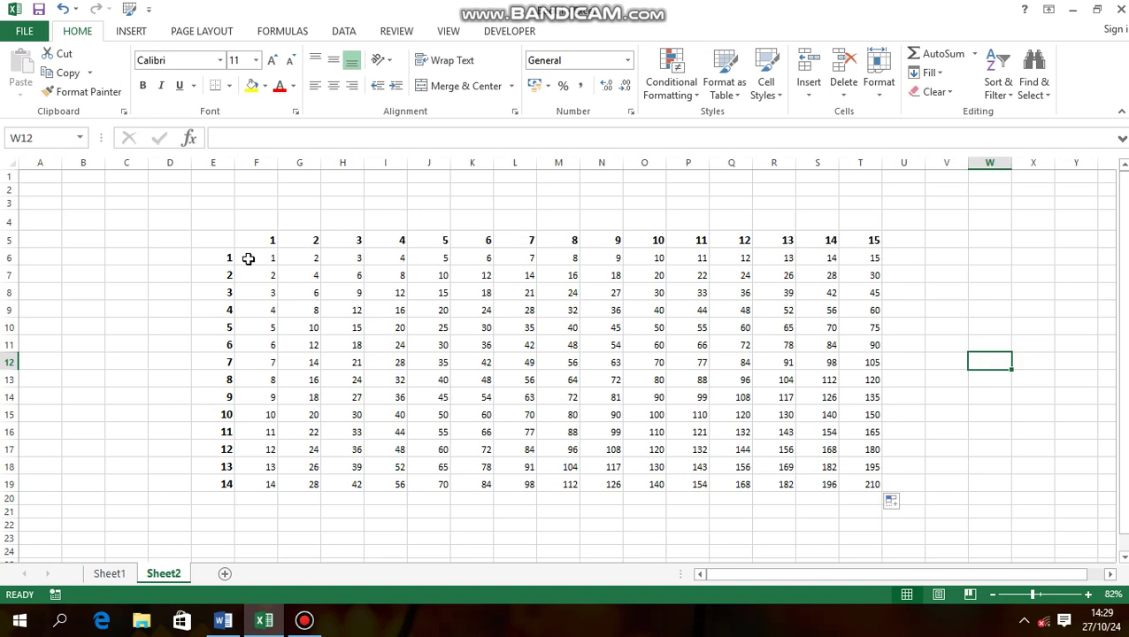
# Enlarge the E6:E19 row headers to 18 pt and the F5:T5 column headers to 20 pt
pyautogui.moveTo(228, 259); pyautogui.dragTo(202, 485)
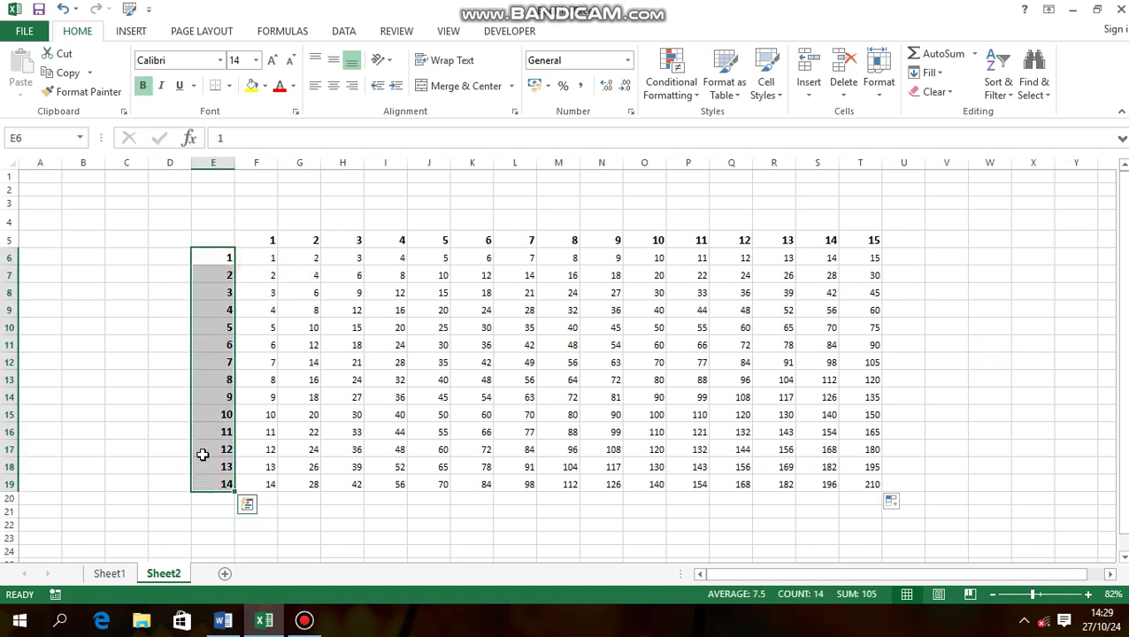
pyautogui.click(272, 61)
pyautogui.click(272, 62)
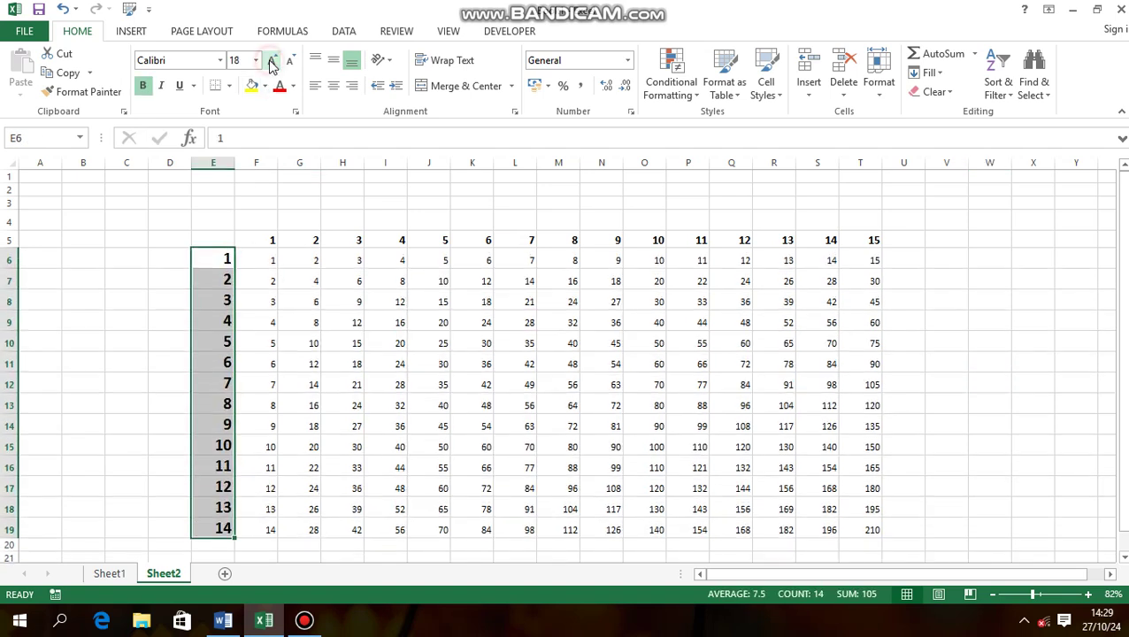
pyautogui.moveTo(273, 235); pyautogui.dragTo(848, 237)
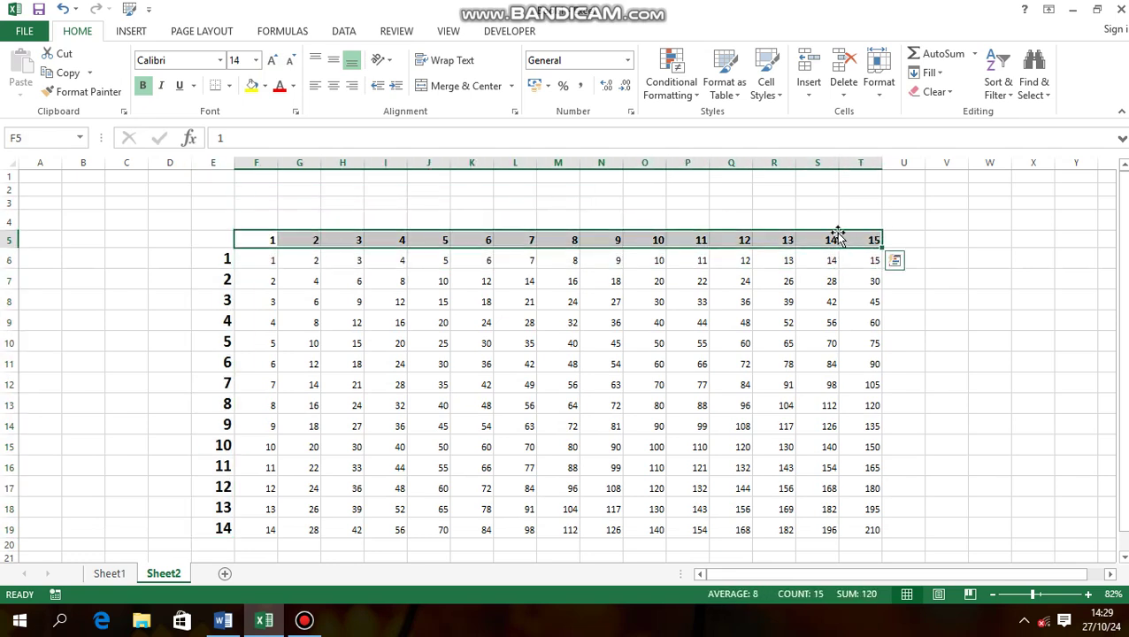
pyautogui.click(271, 60)
pyautogui.click(271, 60)
pyautogui.click(271, 61)
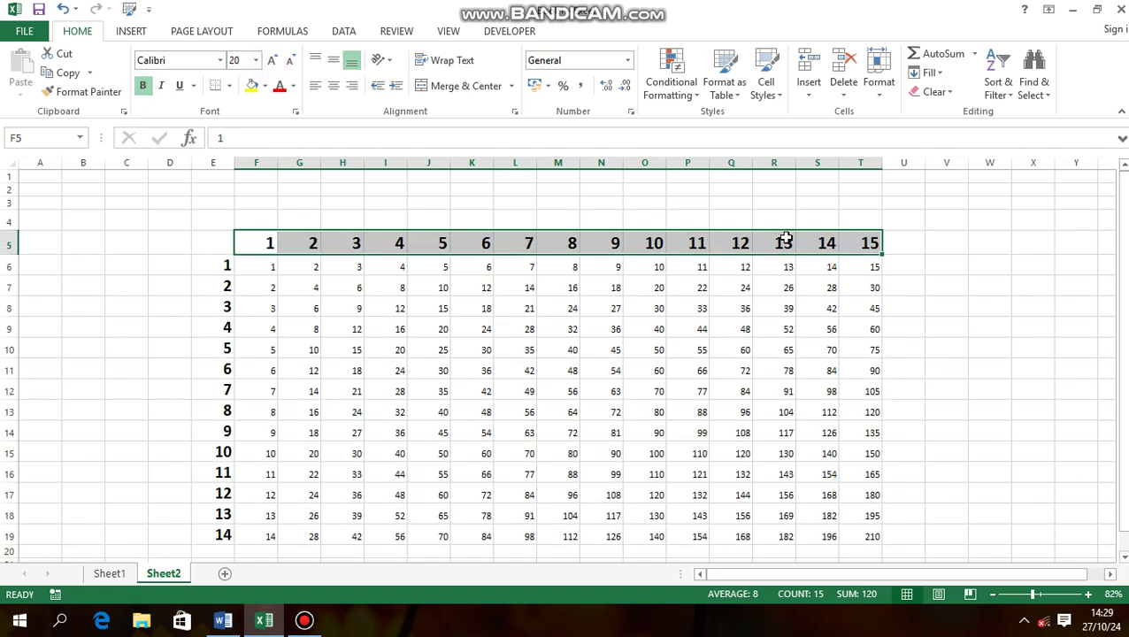
pyautogui.click(917, 290)
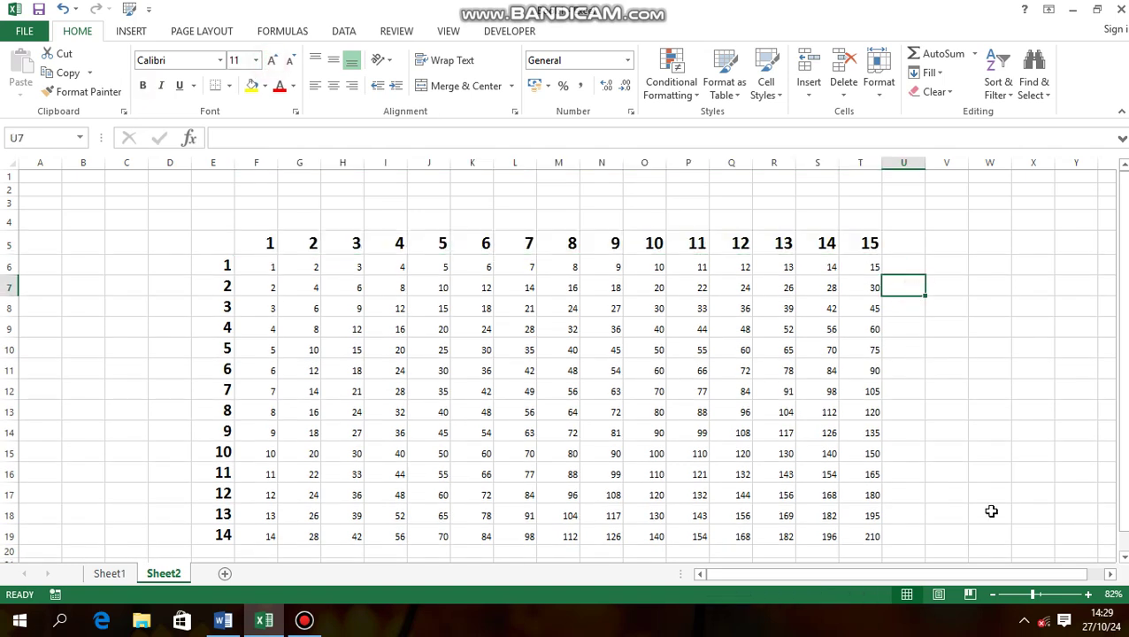
pyautogui.click(1044, 595)
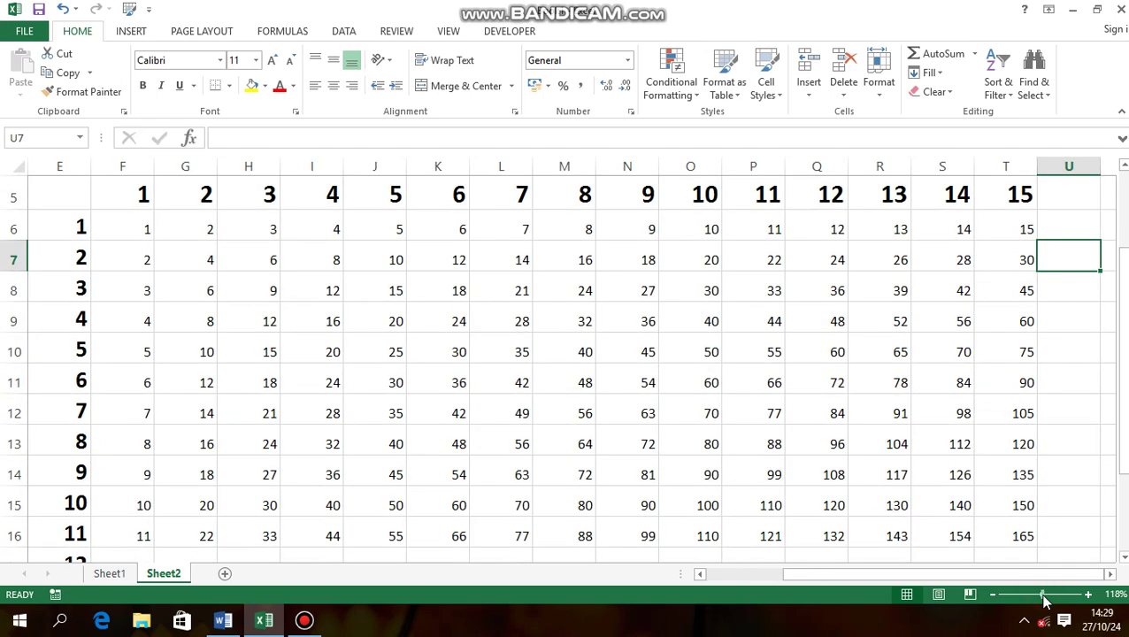
pyautogui.moveTo(979, 575)
pyautogui.mouseDown()
pyautogui.moveTo(963, 575)
pyautogui.moveTo(974, 576)
pyautogui.mouseUp()
pyautogui.click(695, 207)
pyautogui.press('Down')
pyautogui.press('Down')
pyautogui.press('Down')
pyautogui.press('Down')
pyautogui.press('Down')
pyautogui.press('Down')
pyautogui.press('Down')
pyautogui.press('Down')
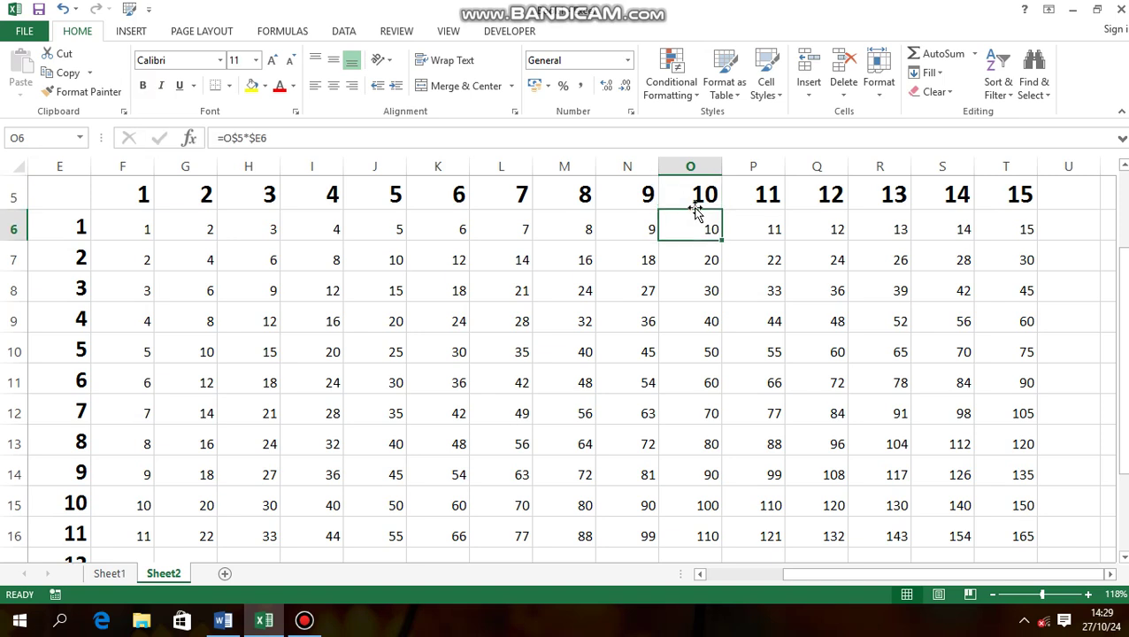
pyautogui.press('Down')
pyautogui.press('Down')
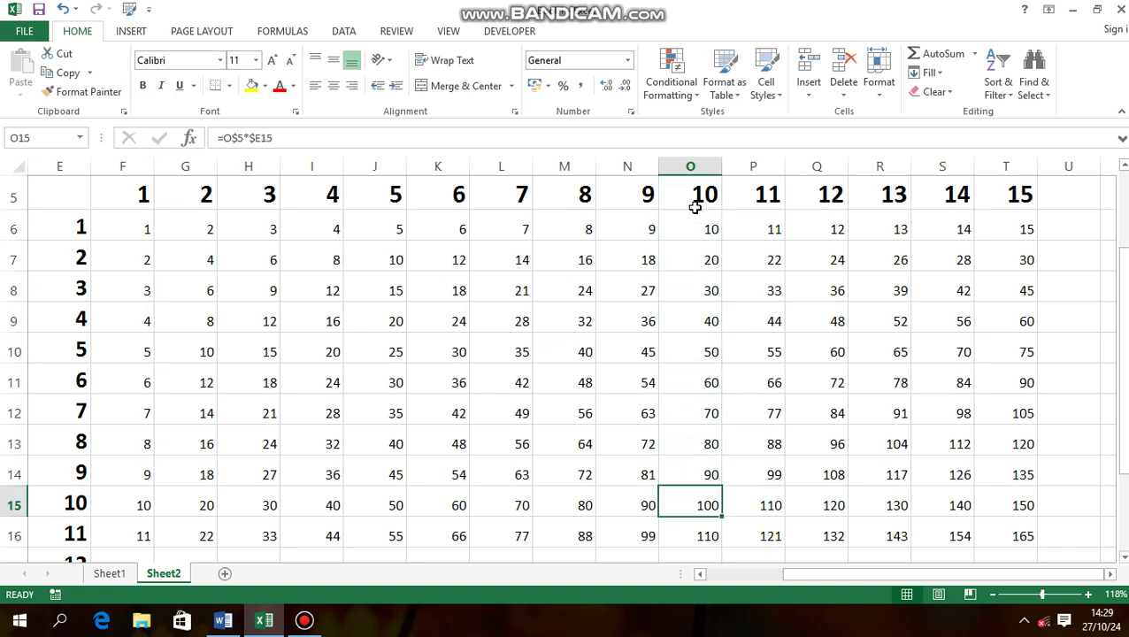
pyautogui.press('Up')
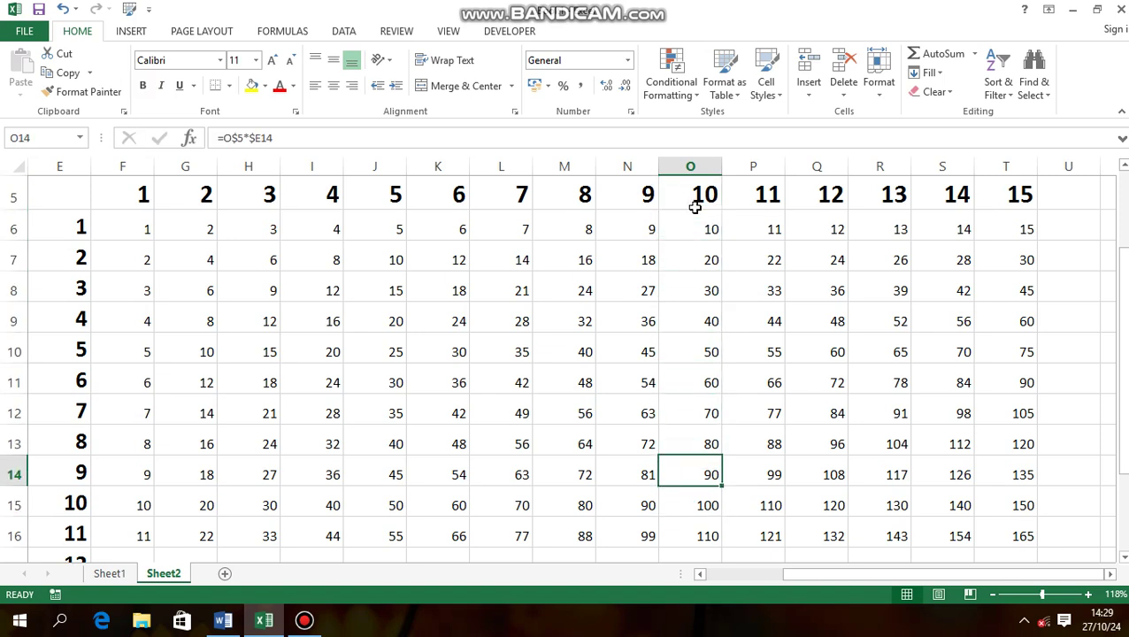
pyautogui.press('Down')
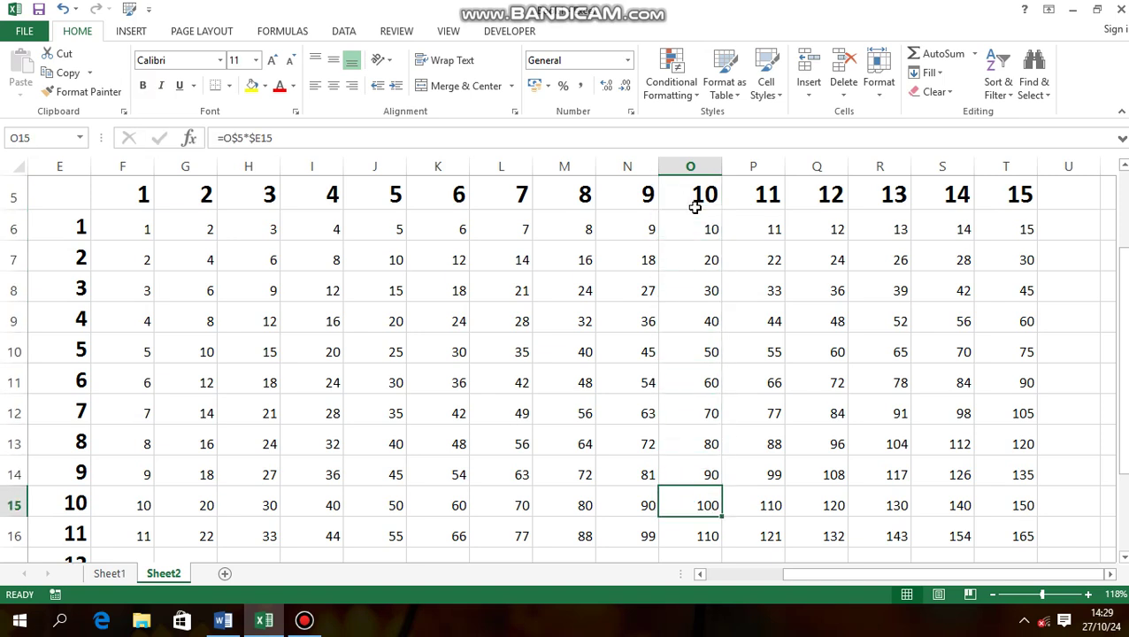